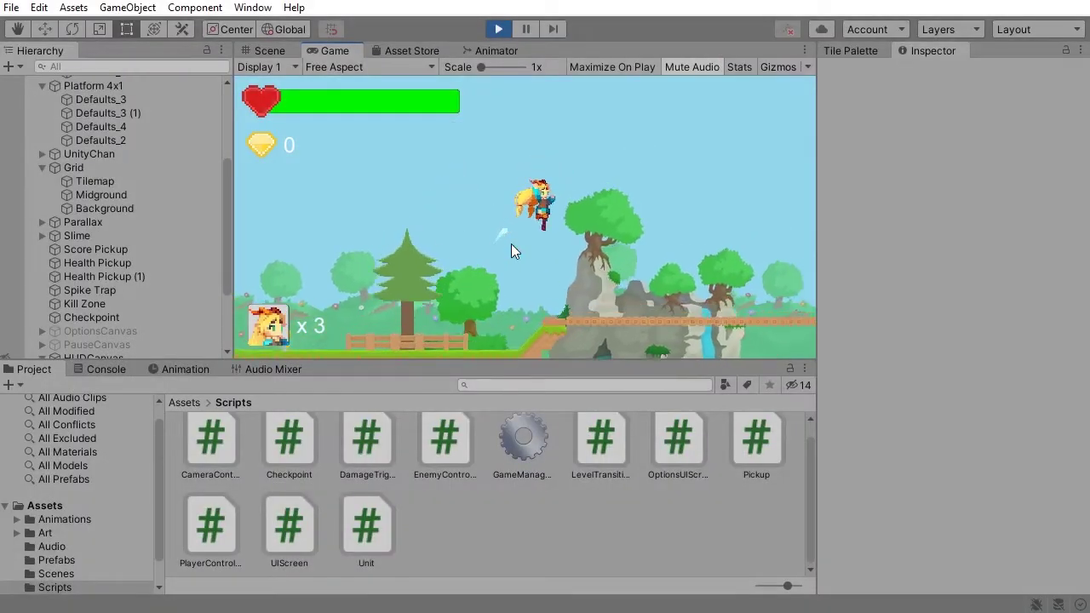
Step: Play-test the level by running the character across the bridge and down the slope to collect the gem pickup
key("Right")
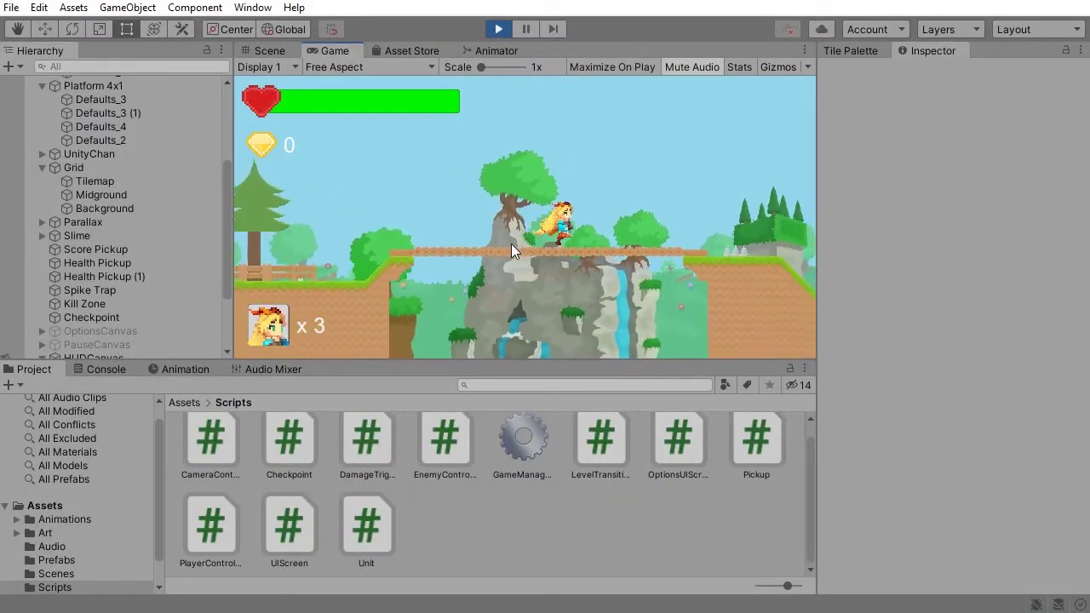
key("Right")
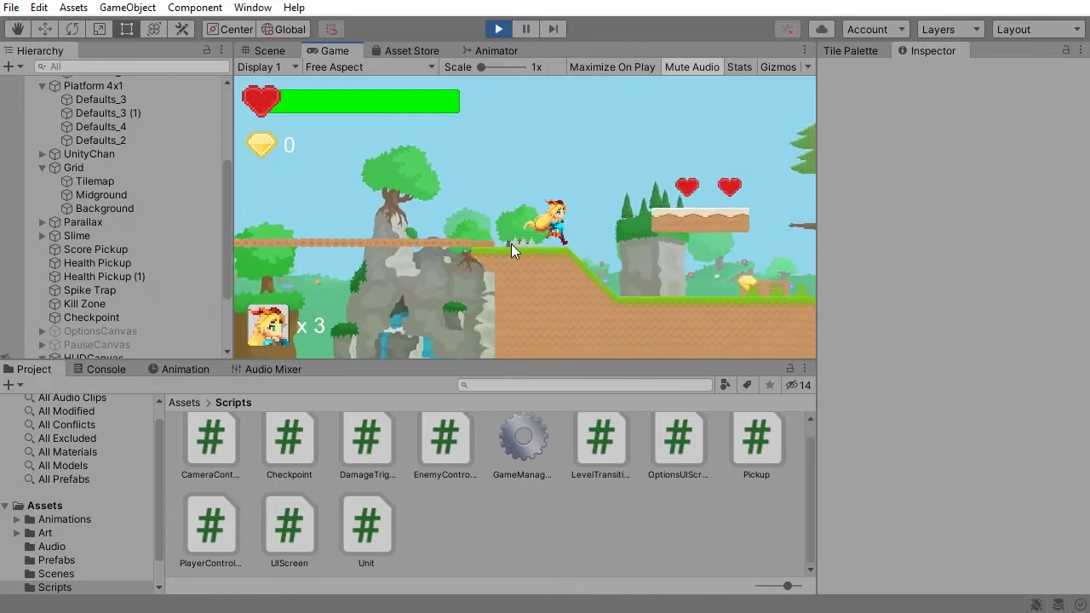
key("Right")
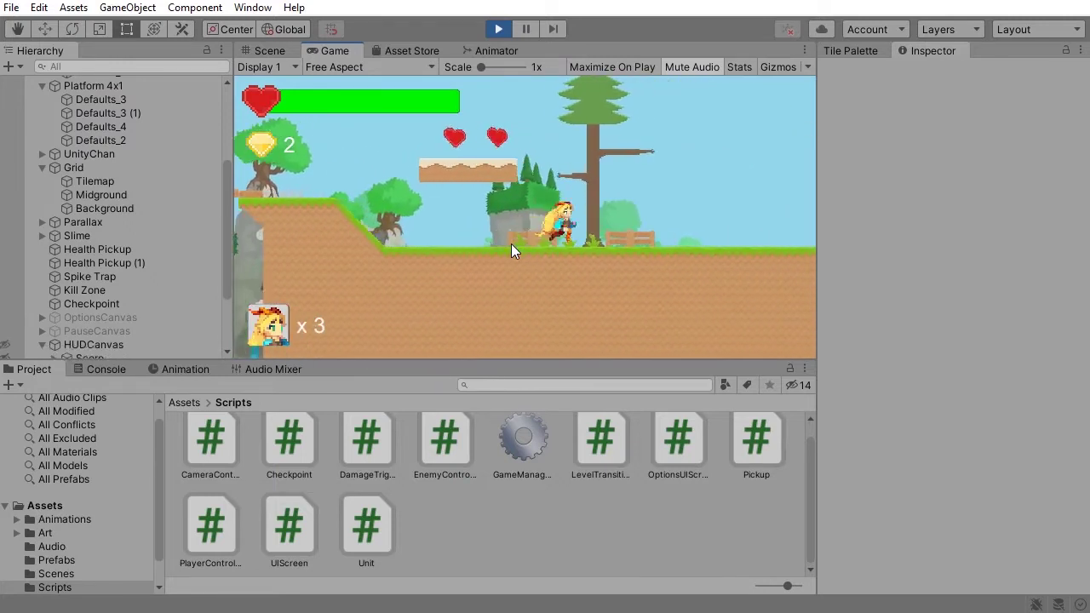
key("Right")
Step: Move the character back and forth near the health-pickup platform and run on into the slime by the exit sign
key("Left")
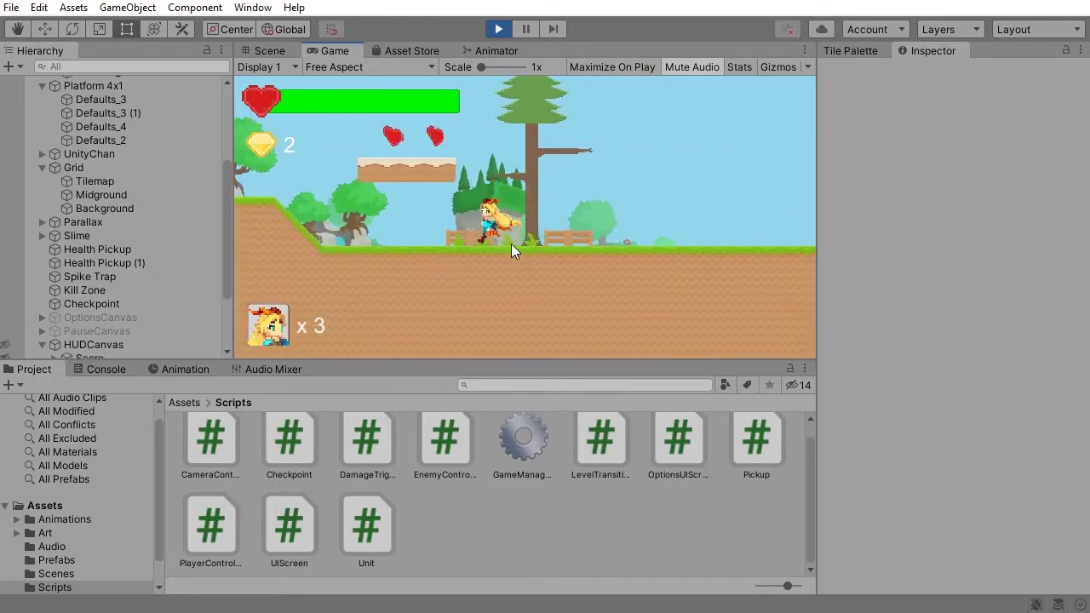
key("Left")
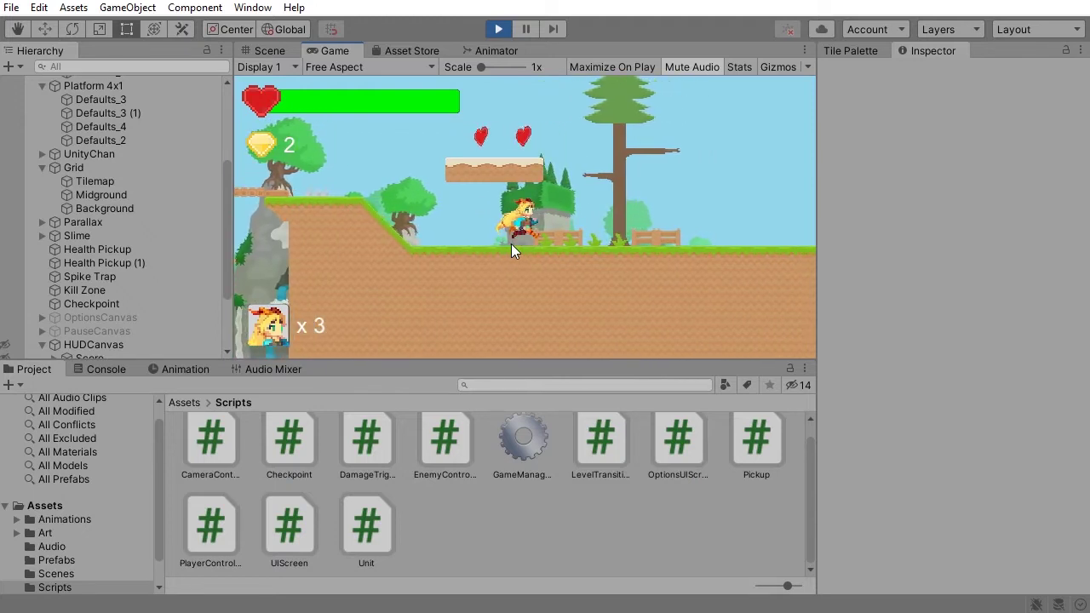
key("Right")
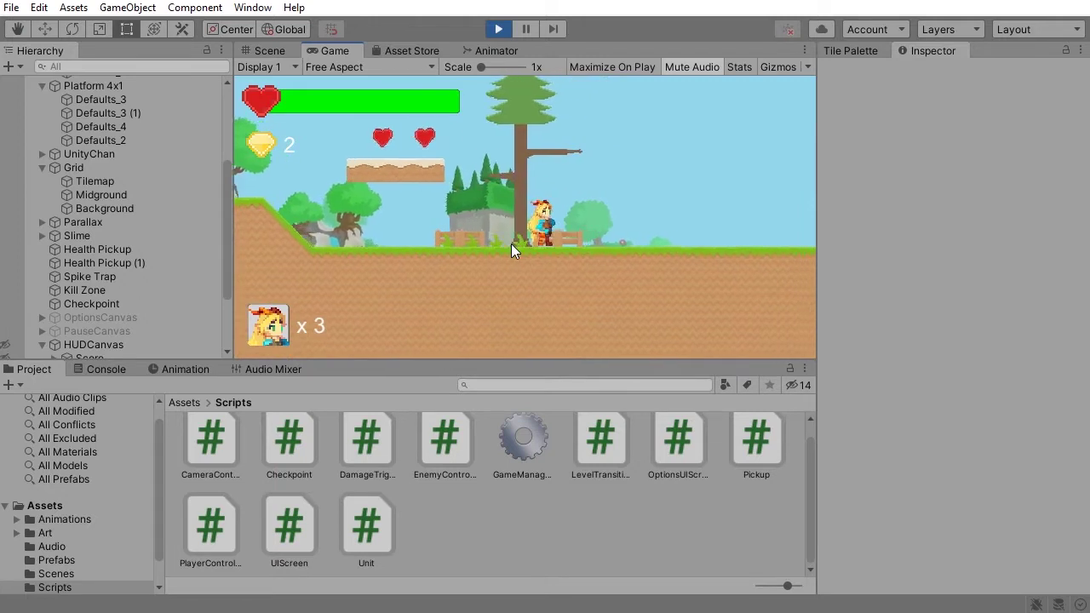
key("Right")
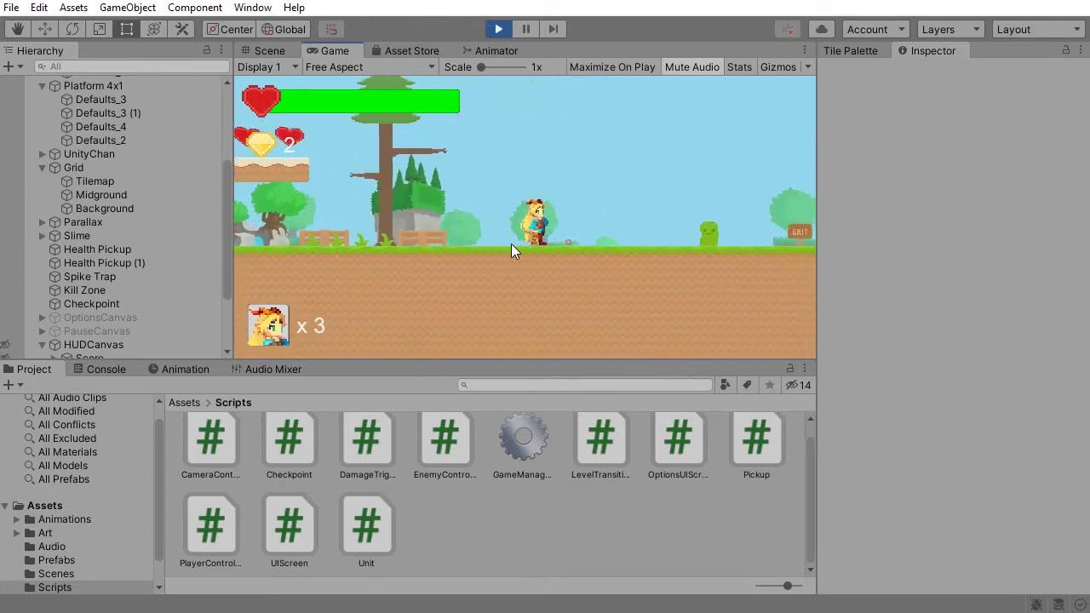
key("Right")
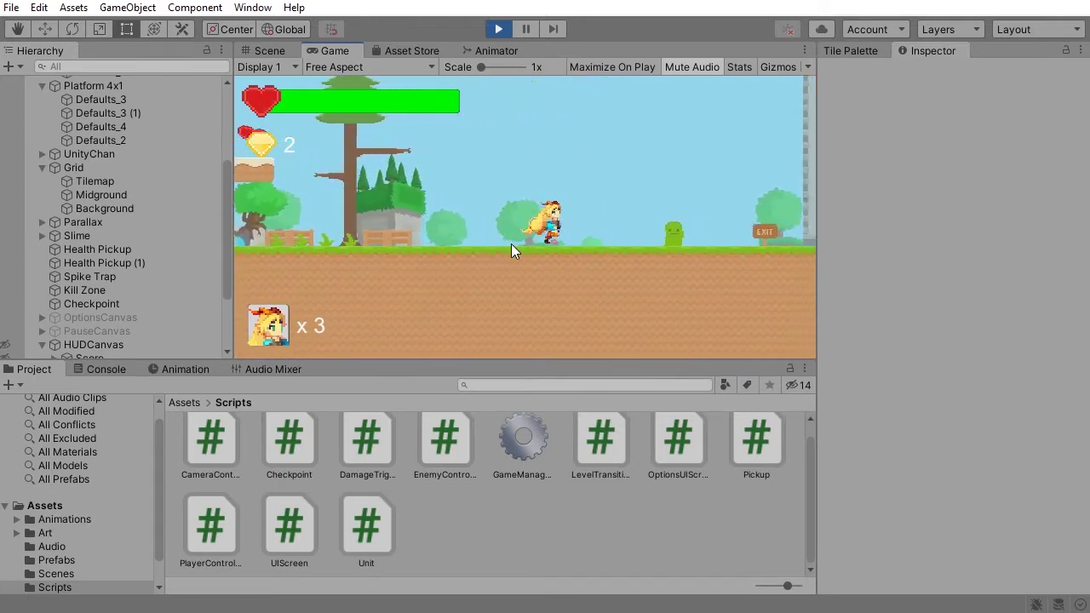
key("Right")
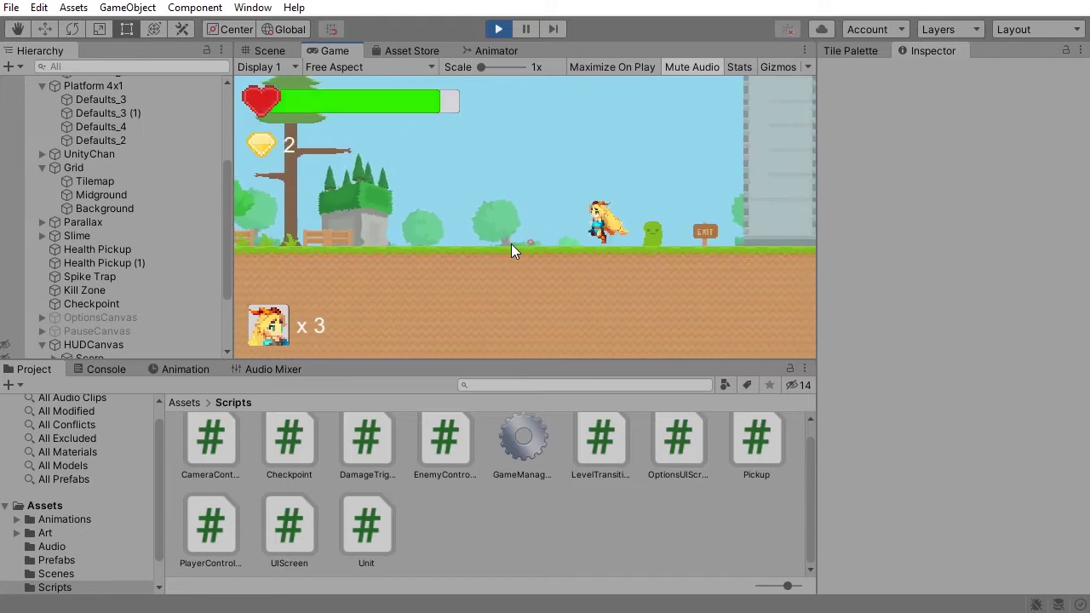
Step: Jump away from the slime and run the character back and forth along the flat ground to test movement over the tiles
key("Left")
key("space")
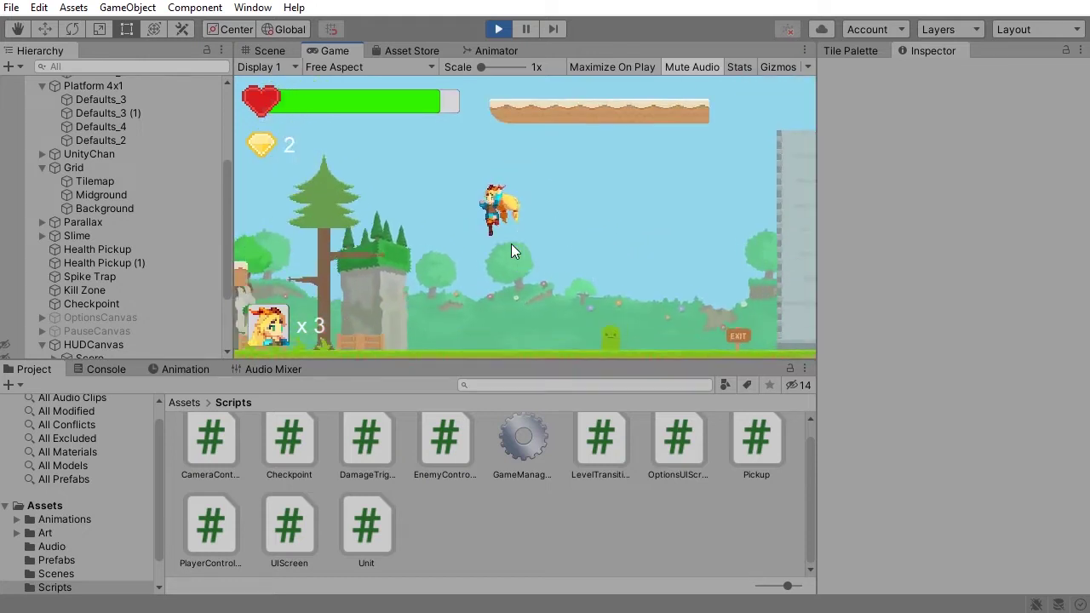
key("Left")
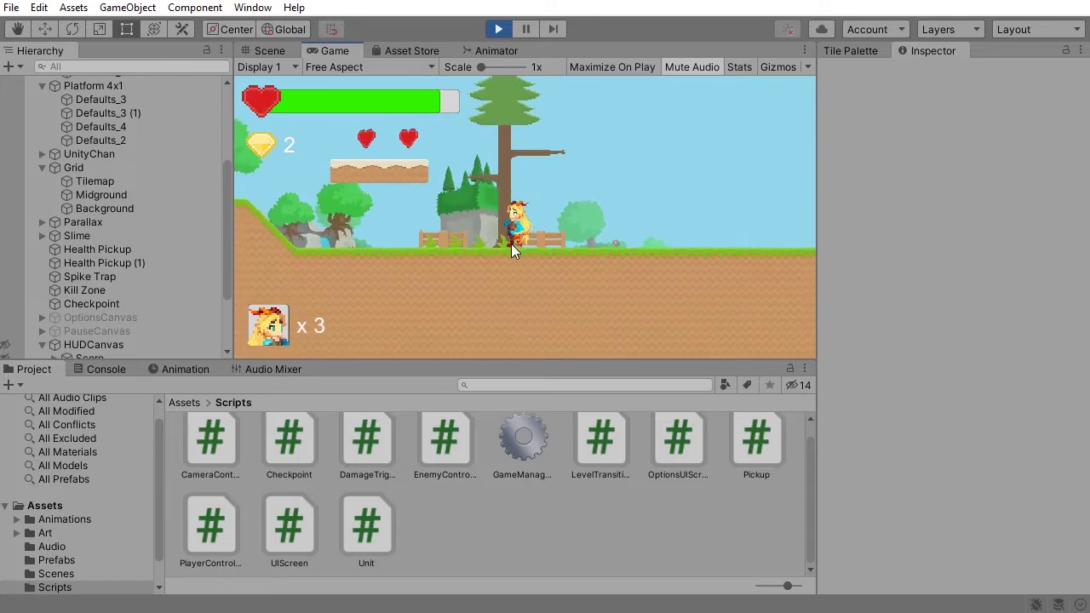
key("Right")
key("Left")
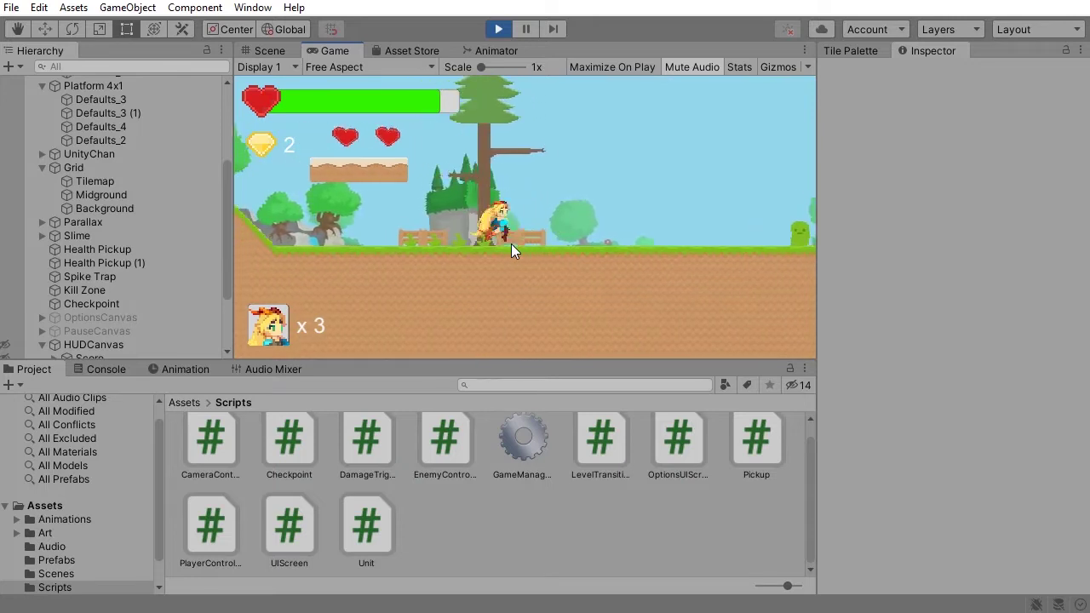
key("Right")
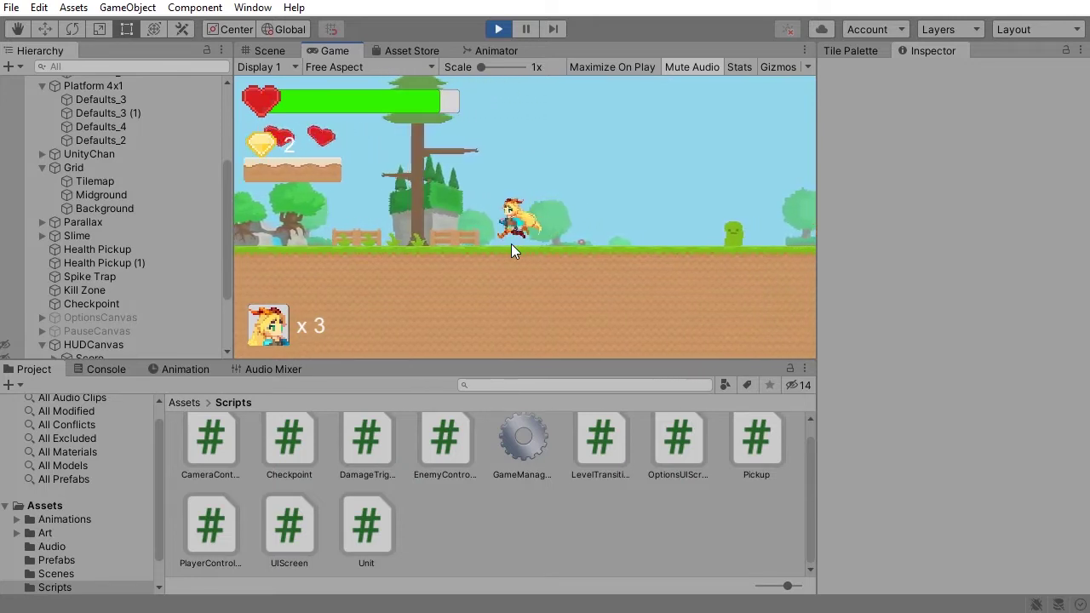
key("Left")
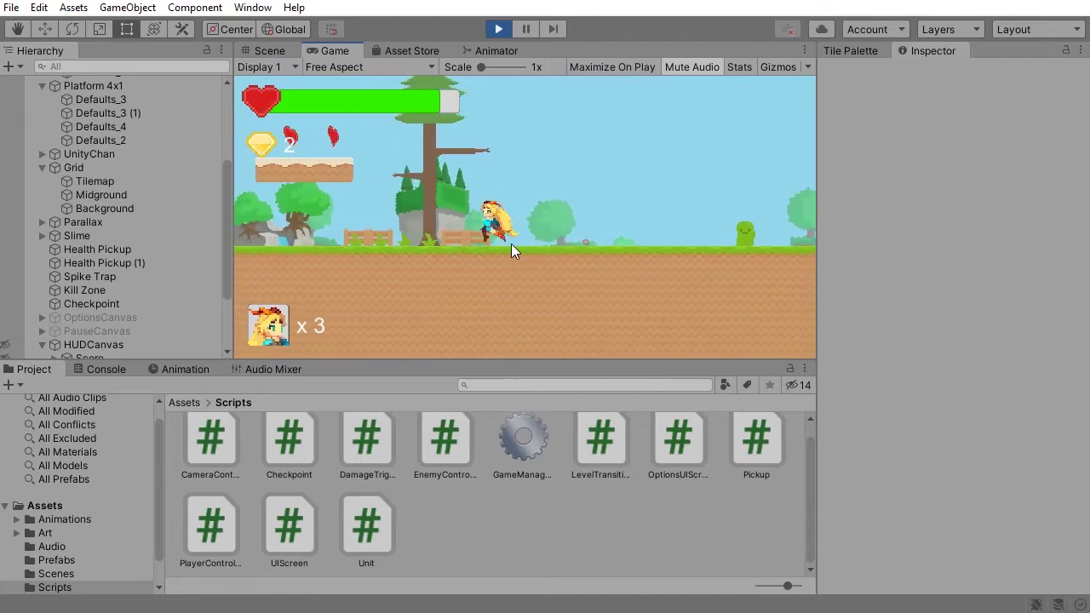
key("Right")
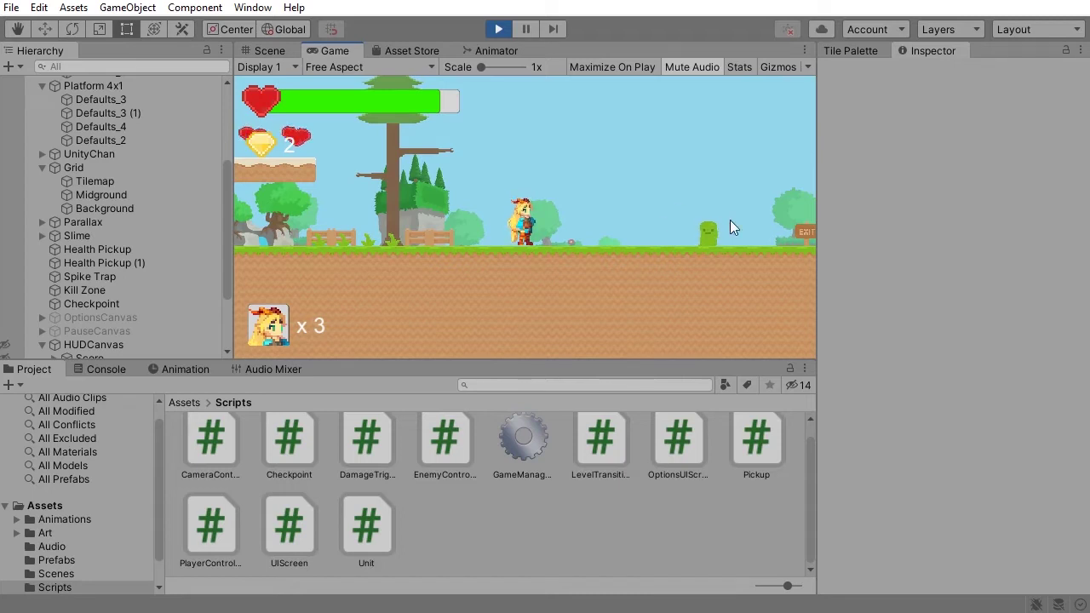
Step: Select the Tilemap in the Scene view and examine its Tilemap Collider 2D settings and the tile edges beneath the slime
left_click(269, 50)
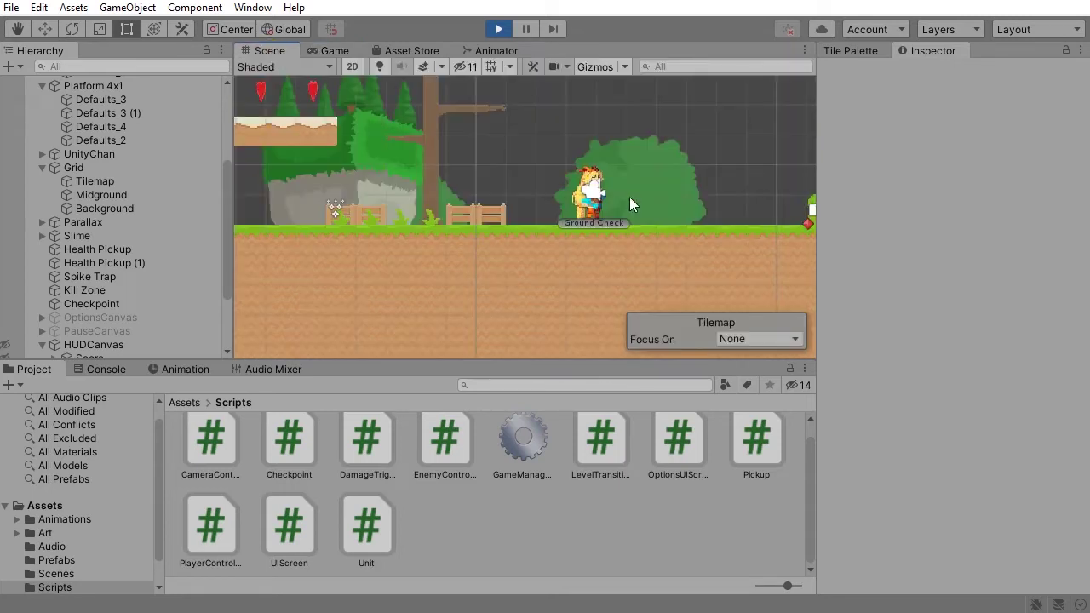
middle_click_drag(629, 202, 396, 221)
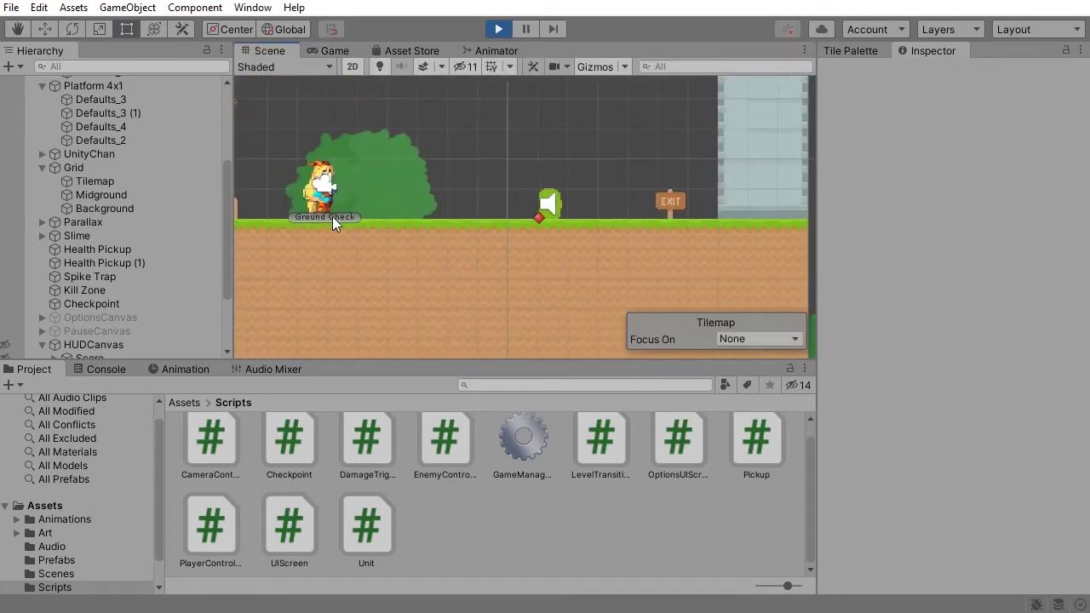
left_click(91, 181)
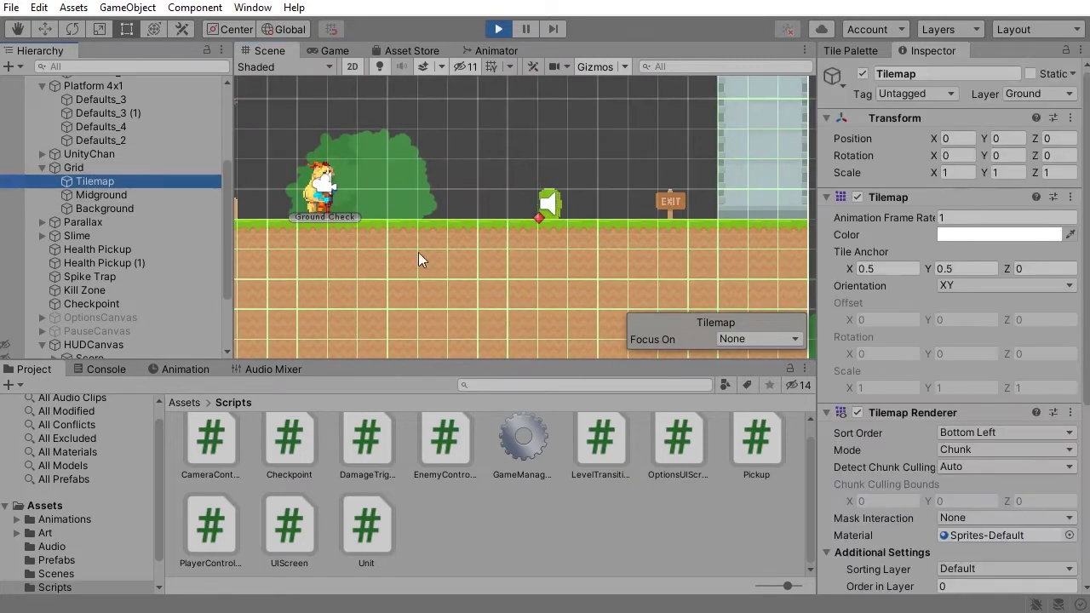
scroll(536, 232, "down", 5)
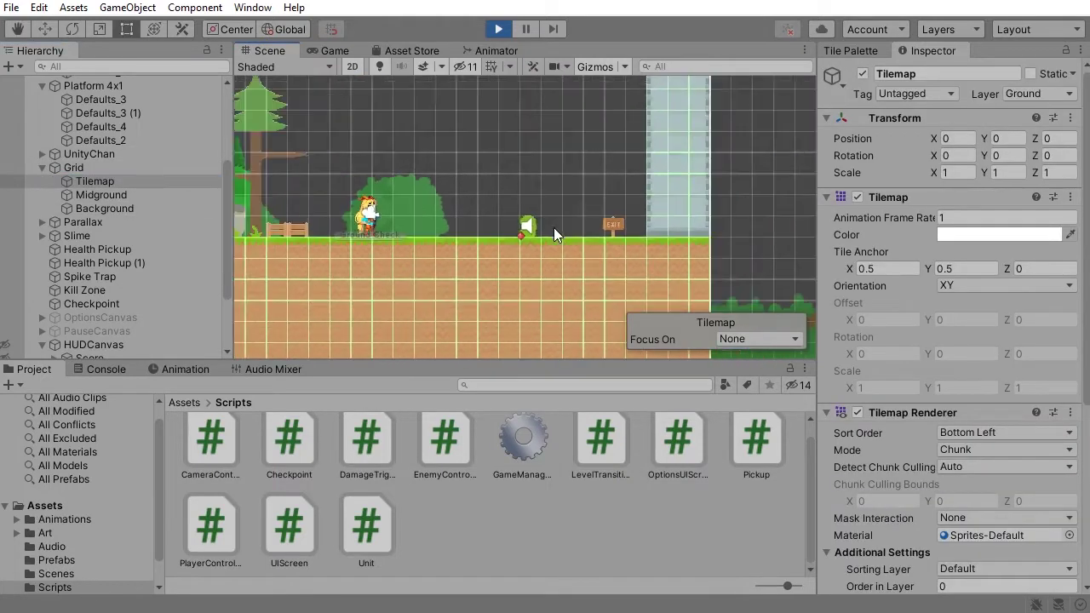
middle_click_drag(473, 245, 576, 228)
scroll(599, 222, "up", 9)
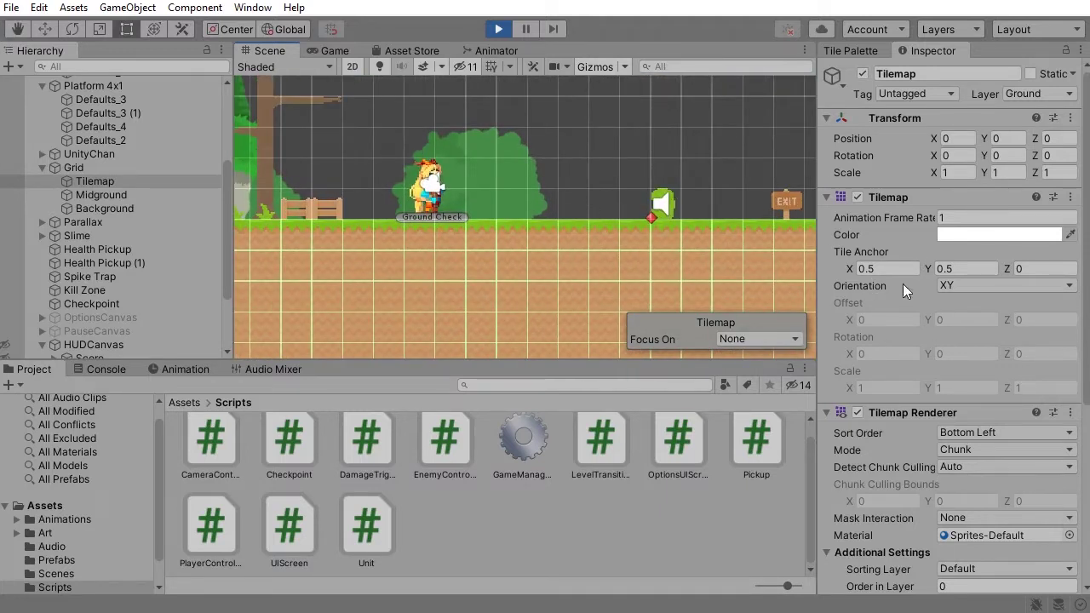
scroll(537, 264, "up", 2)
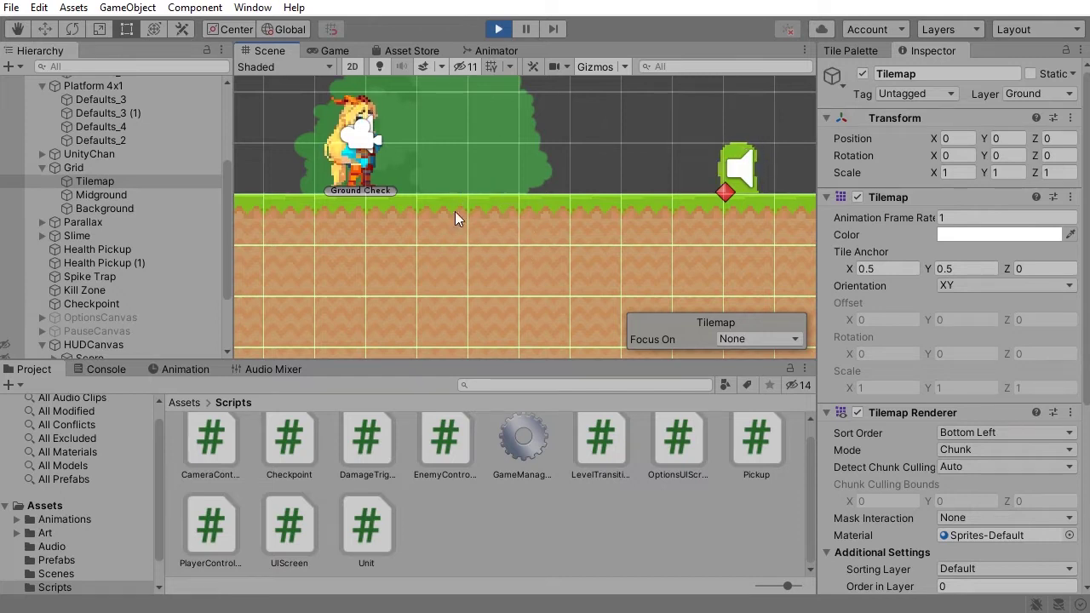
scroll(1021, 393, "down", 4)
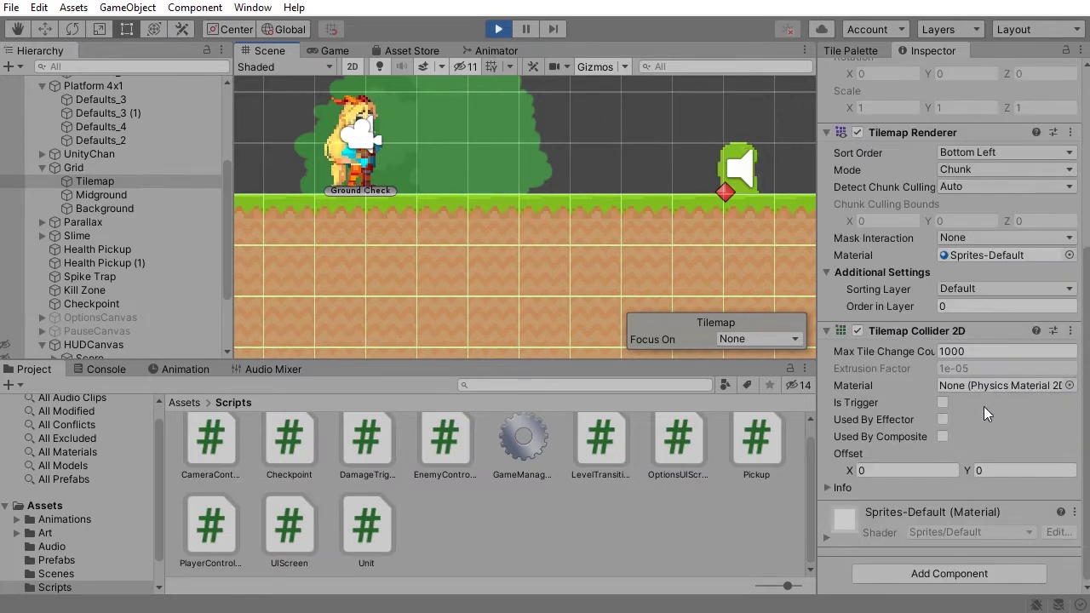
scroll(988, 406, "up", 4)
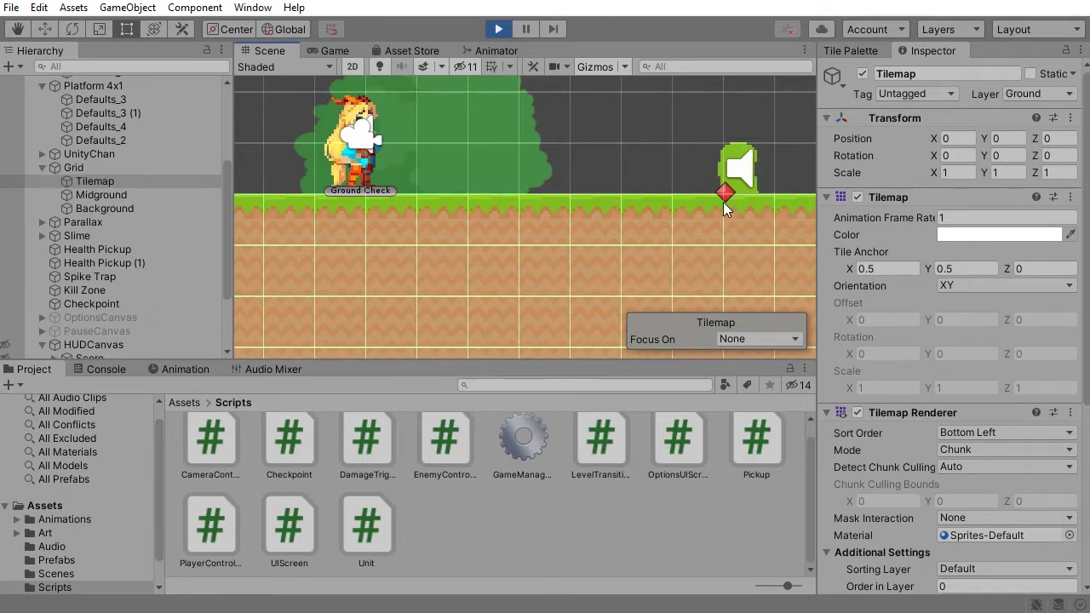
middle_click_drag(723, 209, 452, 207)
scroll(563, 225, "up", 6)
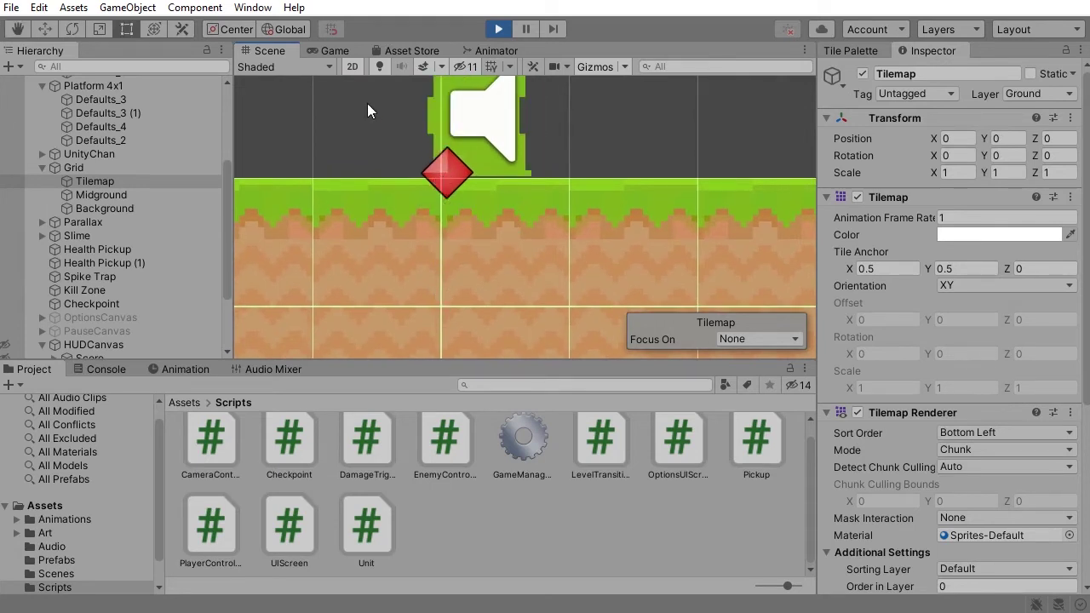
Step: Return to the Game view and test the character's contact with the slime, running into it and away again
left_click(322, 50)
key("d")
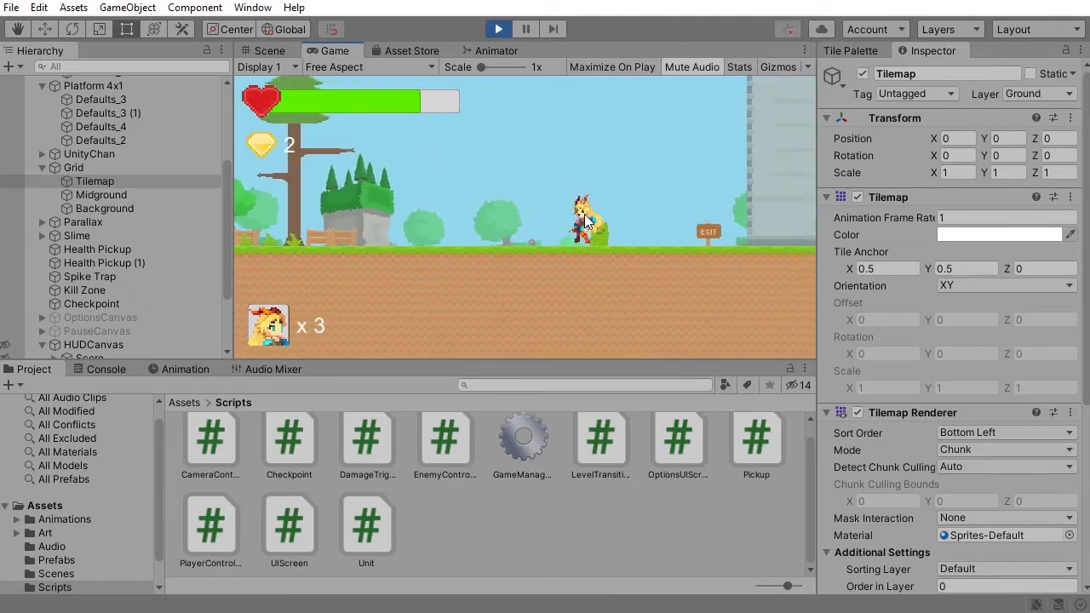
key("Left")
key("Right")
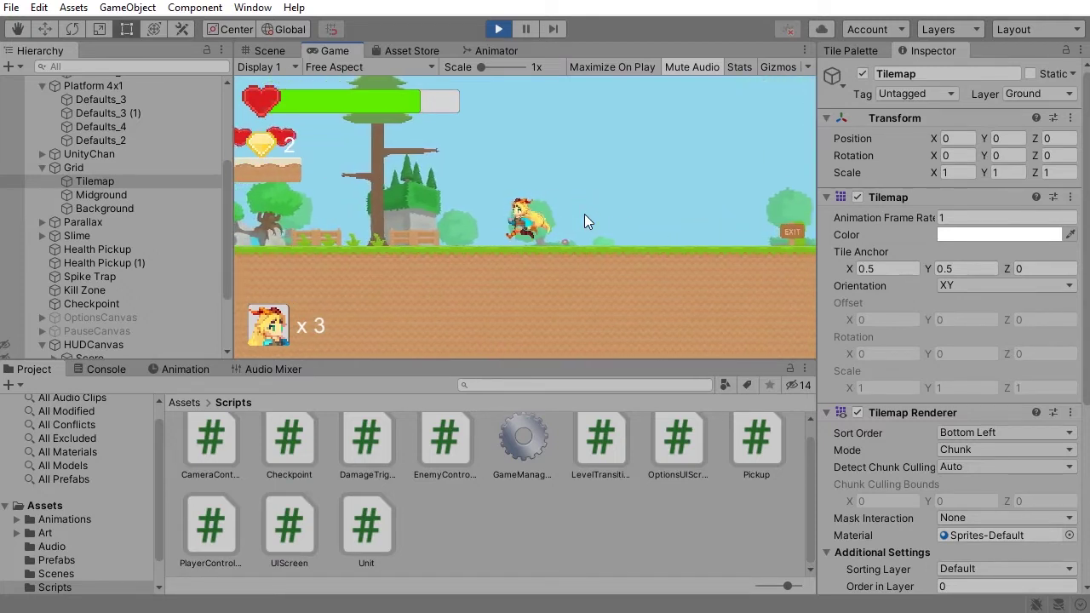
Step: Temporarily turn off the Tilemap Renderer to examine the individual tile collider outlines in the Scene view, and turn it back on
left_click(266, 52)
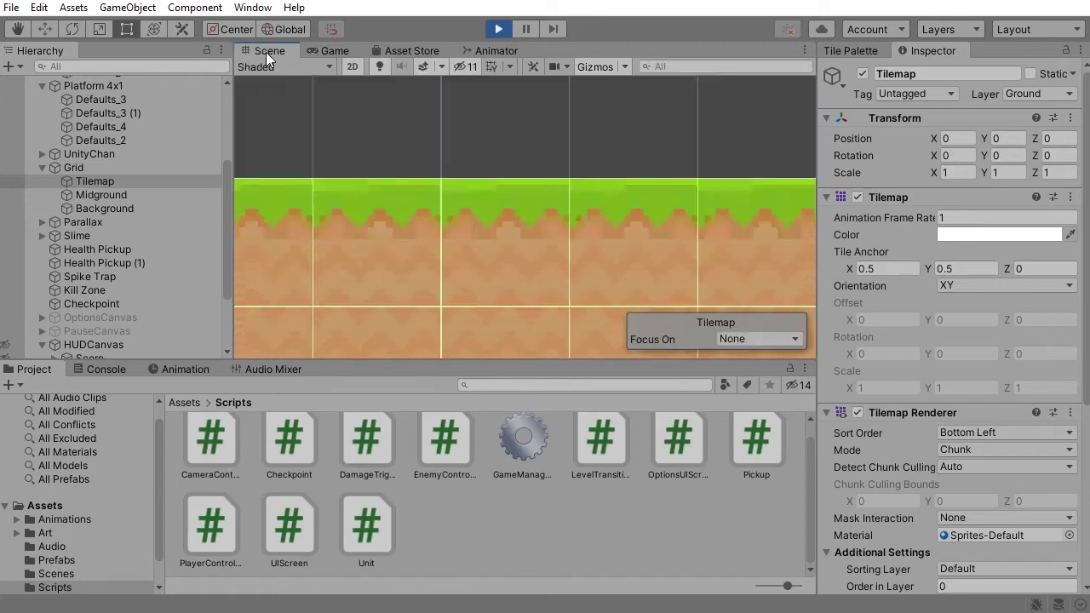
middle_click_drag(701, 213, 537, 204)
scroll(603, 229, "up", 5)
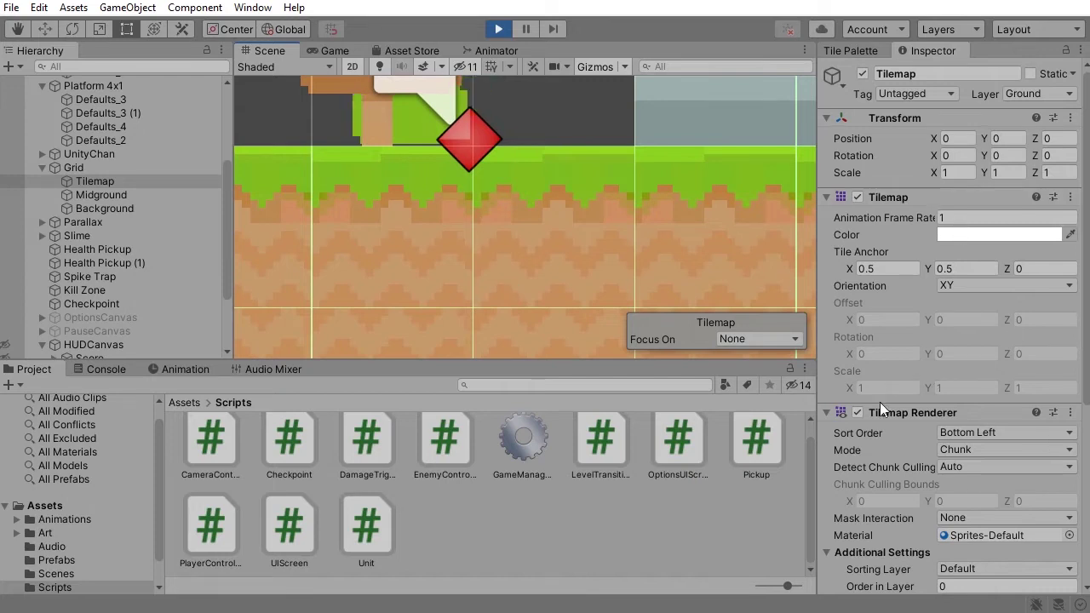
left_click(857, 413)
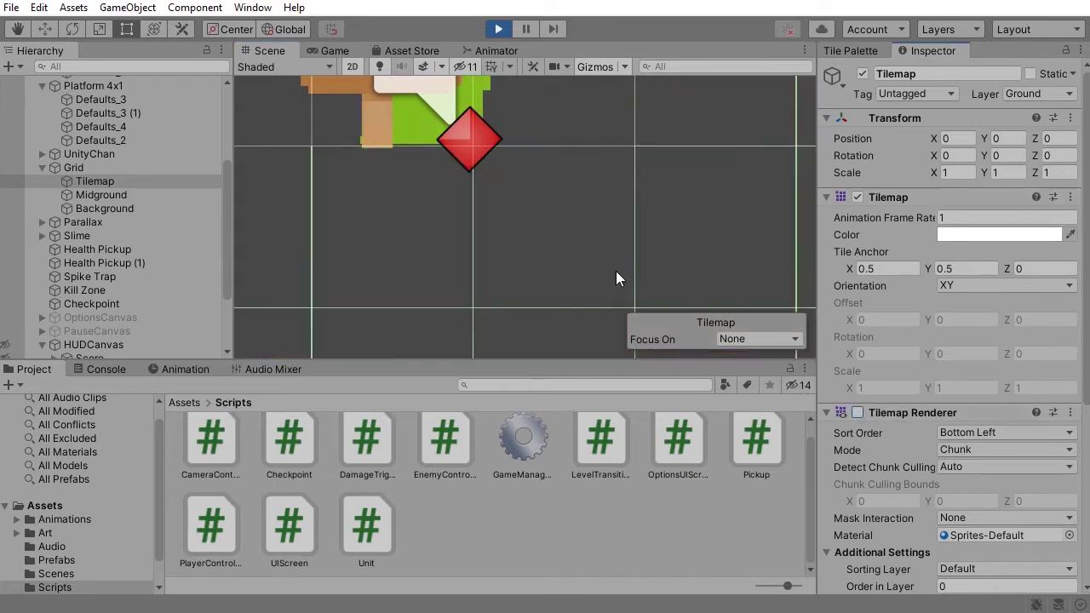
scroll(580, 194, "down", 5)
scroll(565, 190, "down", 3)
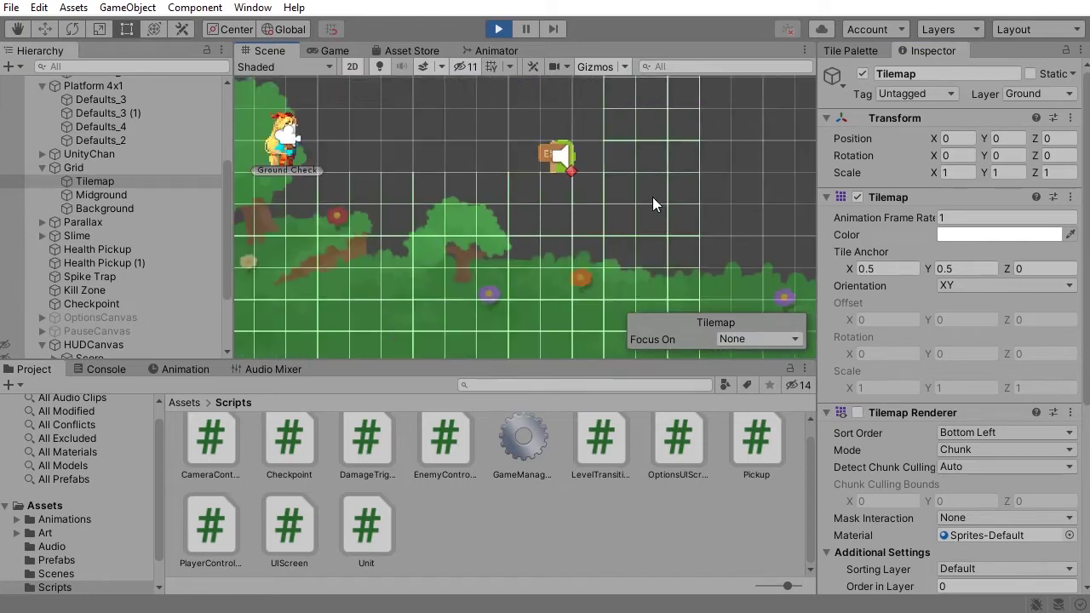
middle_click_drag(494, 218, 594, 179)
middle_click_drag(731, 100, 566, 243)
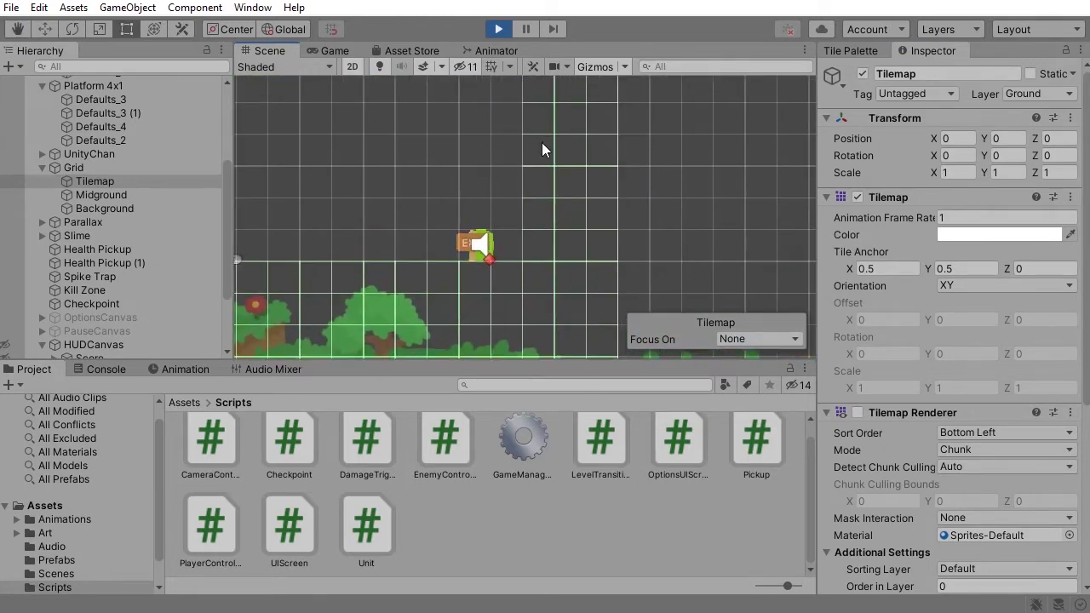
middle_click_drag(490, 262, 515, 221)
scroll(531, 223, "up", 9)
middle_click_drag(450, 256, 601, 211)
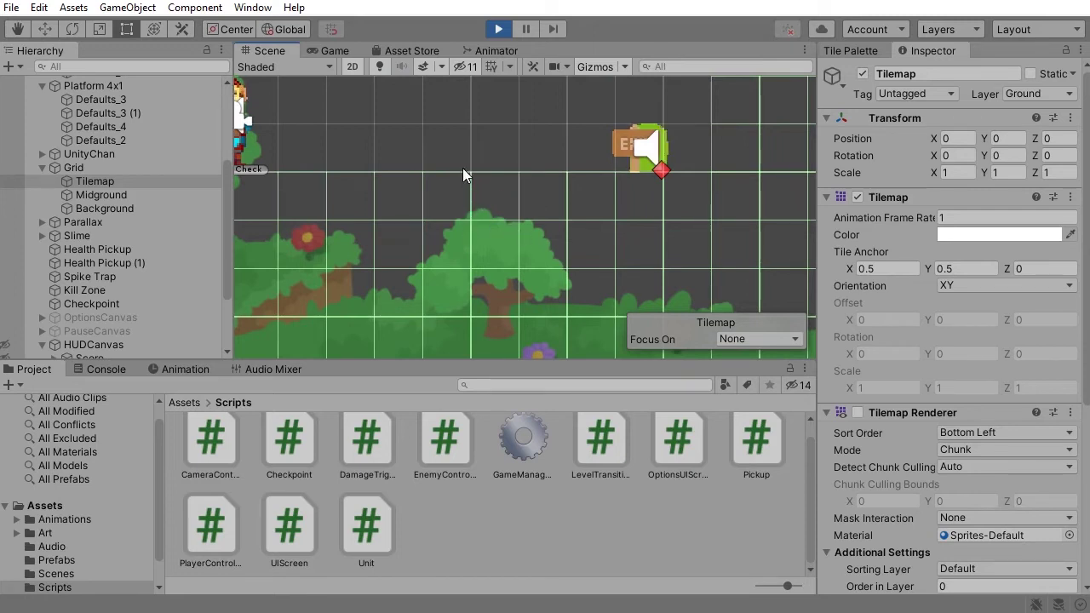
left_click(856, 412)
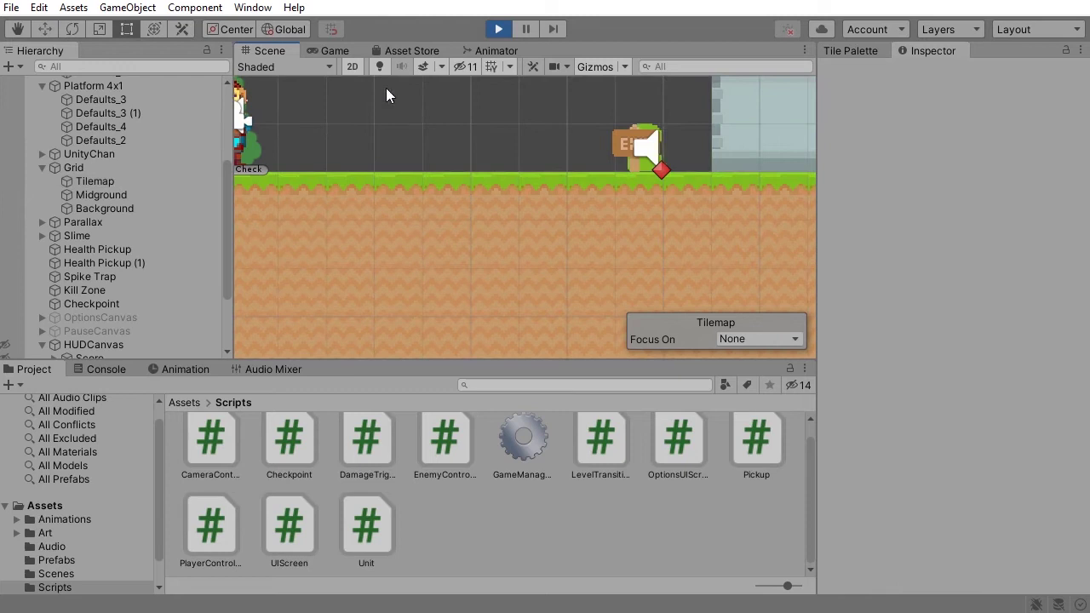
Step: Run the character back and forth near the tall tree in the Game view and return to the Scene view
left_click(335, 51)
key("Left")
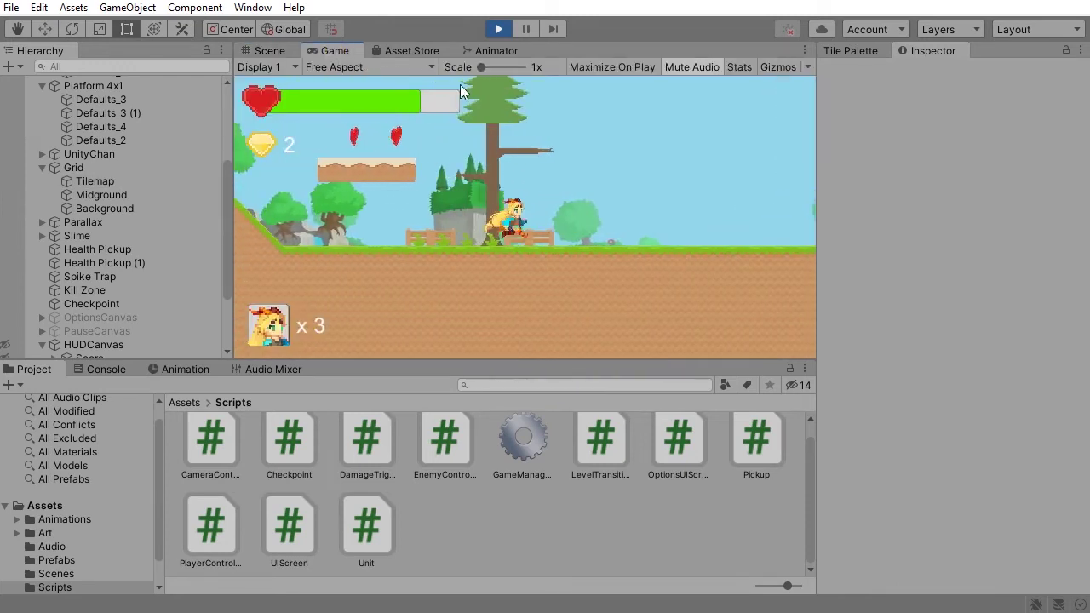
key("Right")
left_click(266, 52)
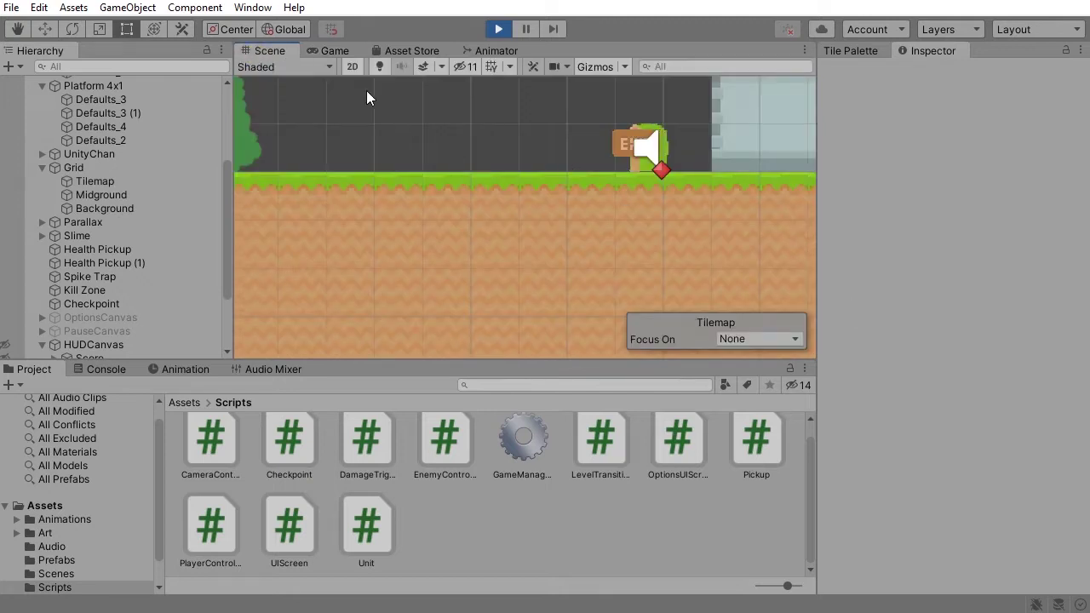
Step: Stop the play-test, select the ground Tilemap and add a Composite Collider 2D component to it
left_click(334, 51)
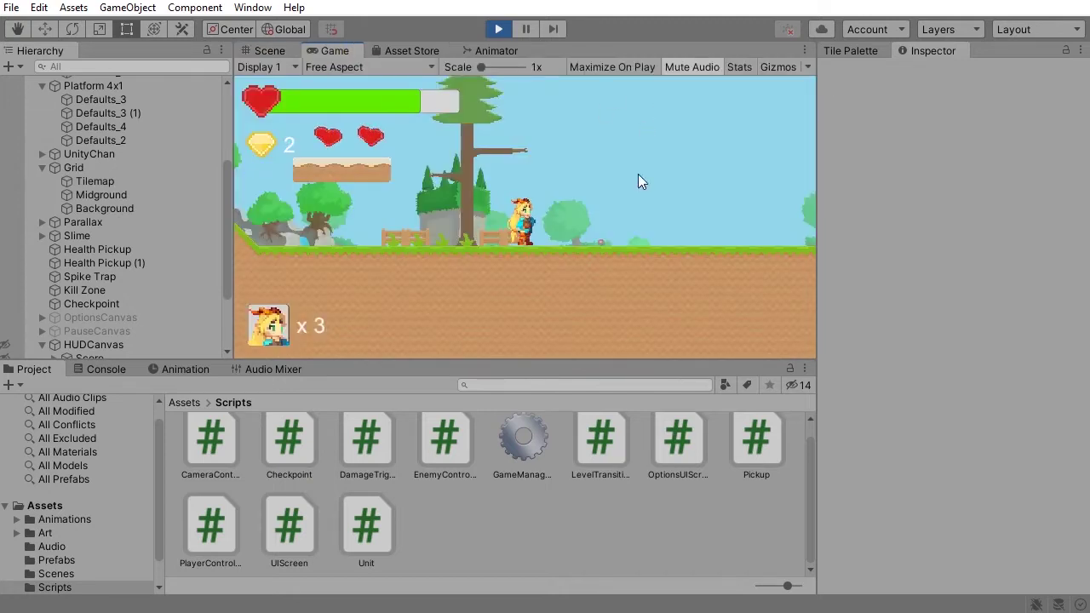
left_click(498, 30)
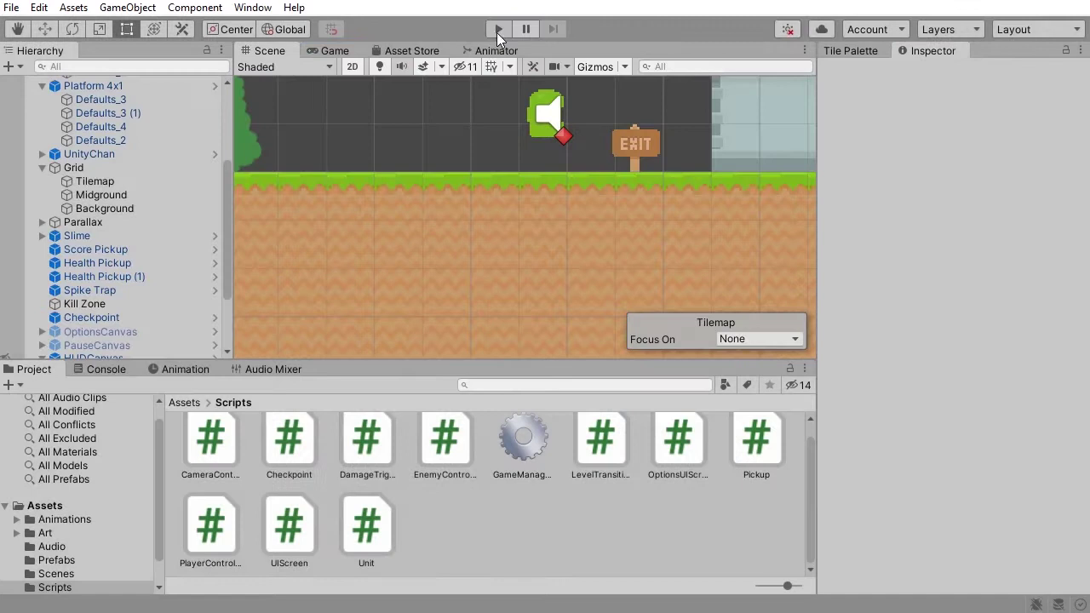
left_click(382, 272)
scroll(1002, 385, "down", 5)
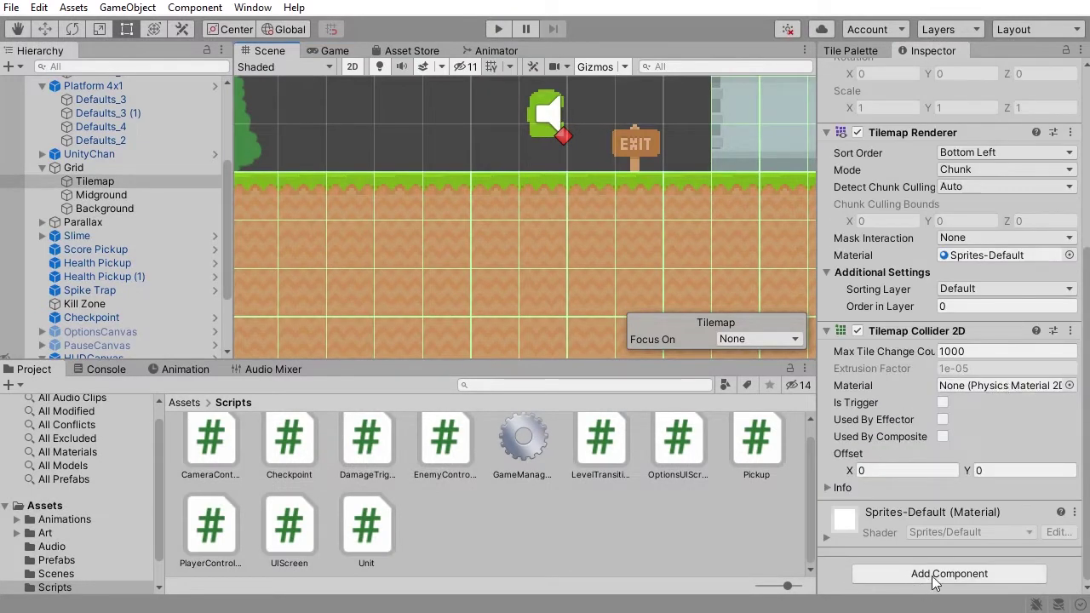
middle_click_drag(572, 264, 631, 231)
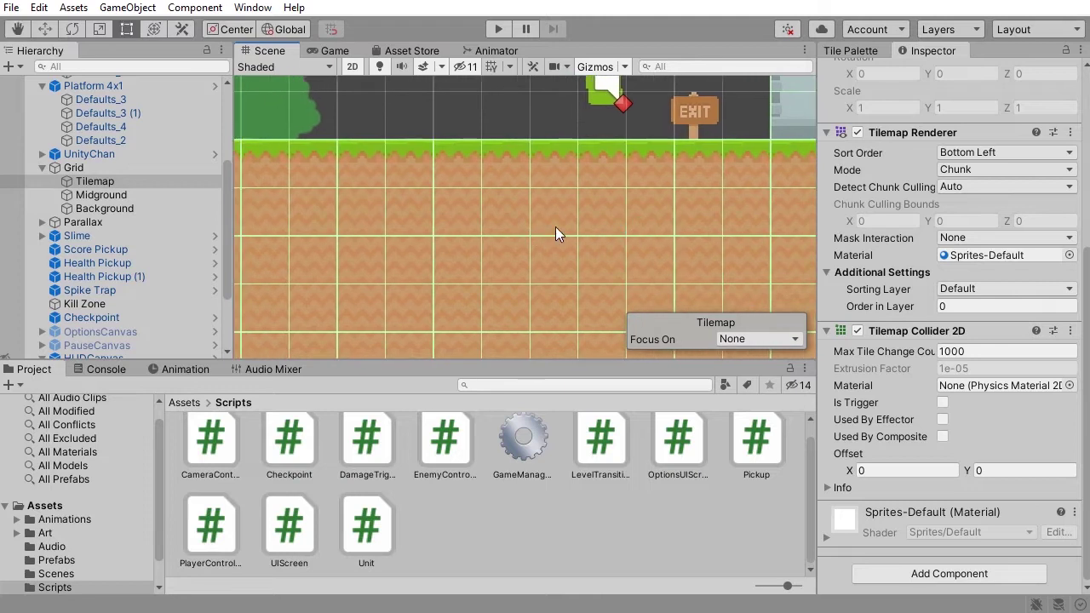
left_click(946, 574)
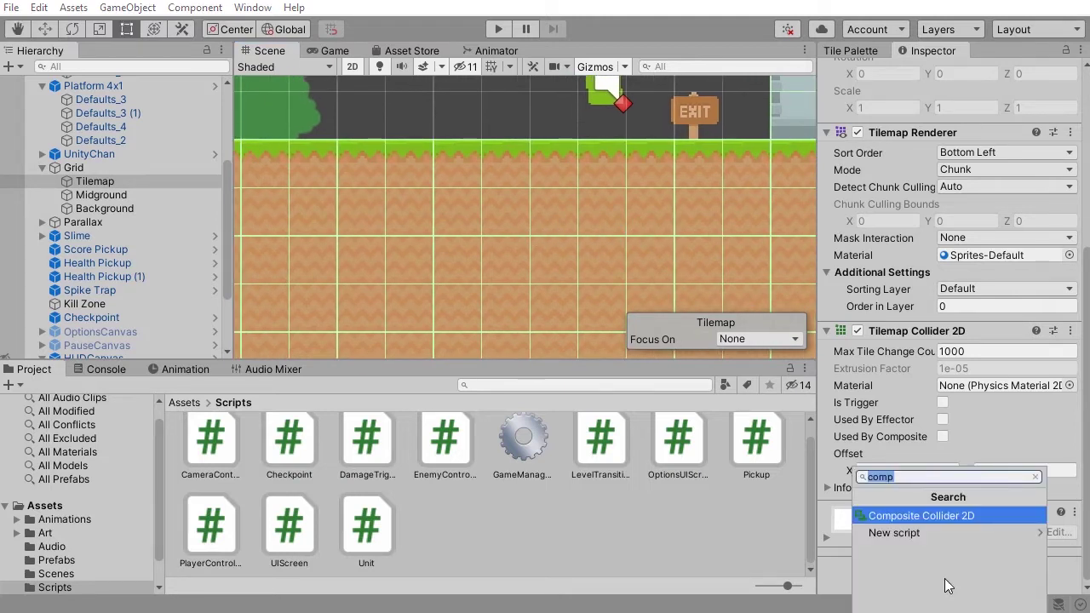
key("Return")
Step: Examine the settings of the Tilemap's new Rigidbody 2D and Composite Collider 2D components, leaving only the composite collider's settings expanded
scroll(954, 365, "down", 6)
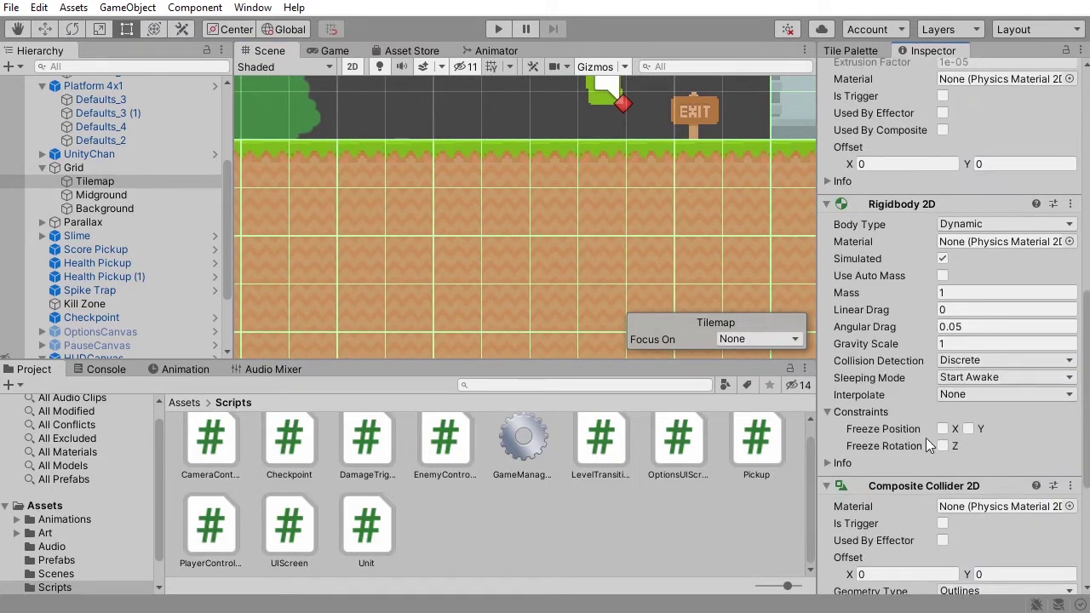
scroll(926, 458, "down", 3)
scroll(946, 366, "up", 3)
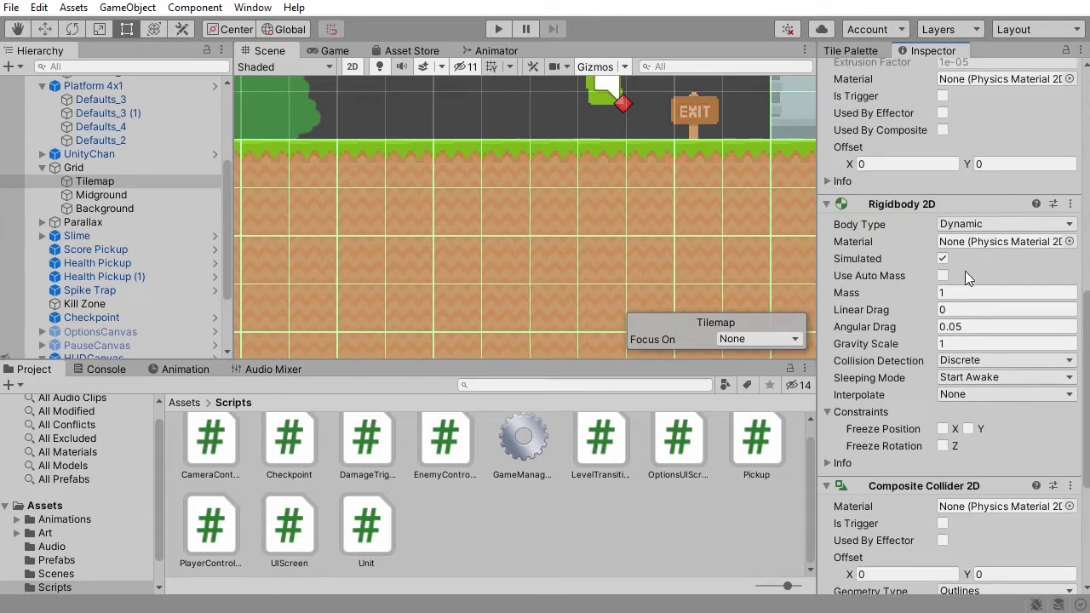
left_click(828, 208)
left_click(825, 222)
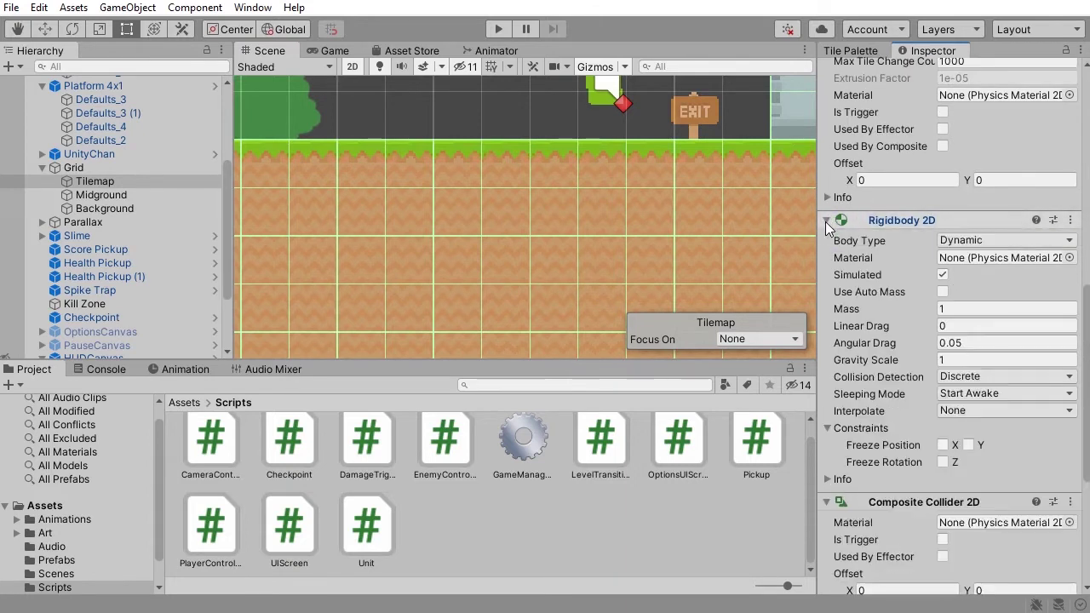
left_click(826, 221)
left_click(827, 238)
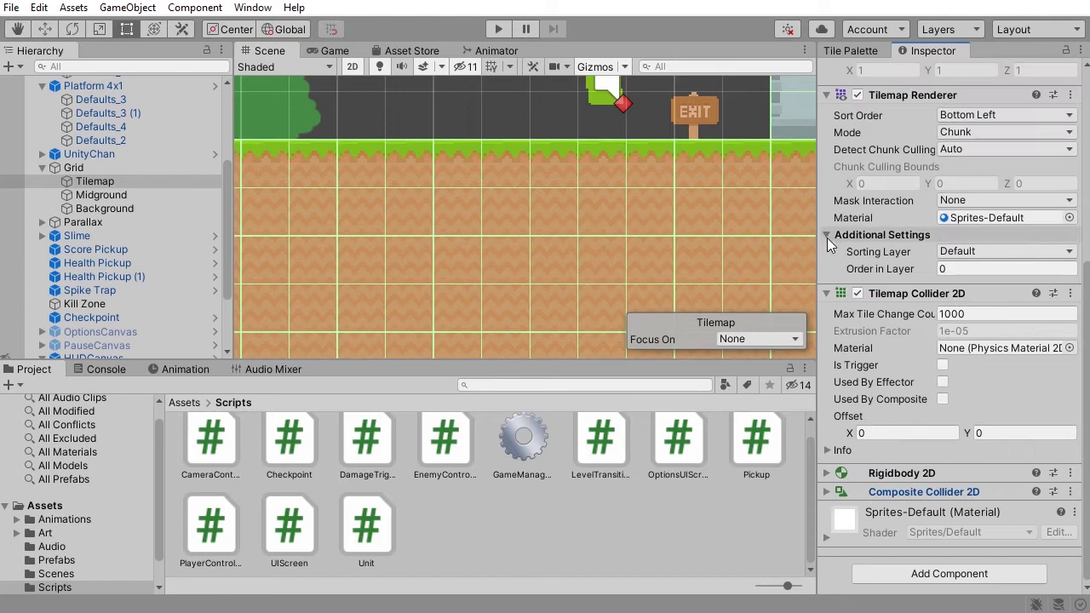
left_click(827, 492)
scroll(992, 400, "down", 3)
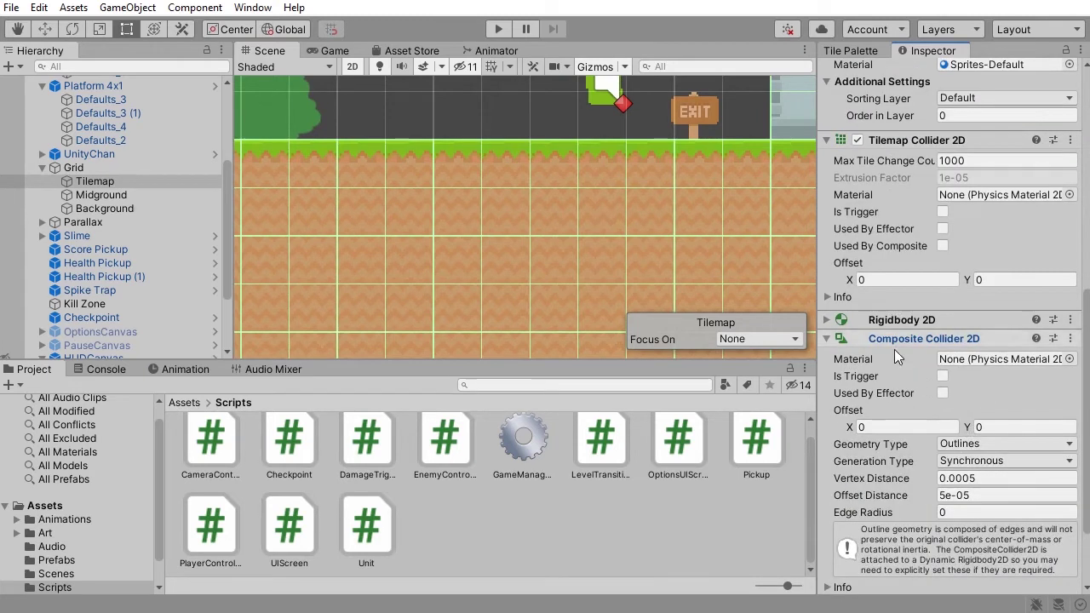
Step: Toggle the Tilemap Collider 2D off and on to check its outlines, and enable its Used By Composite option
left_click(858, 138)
left_click(858, 137)
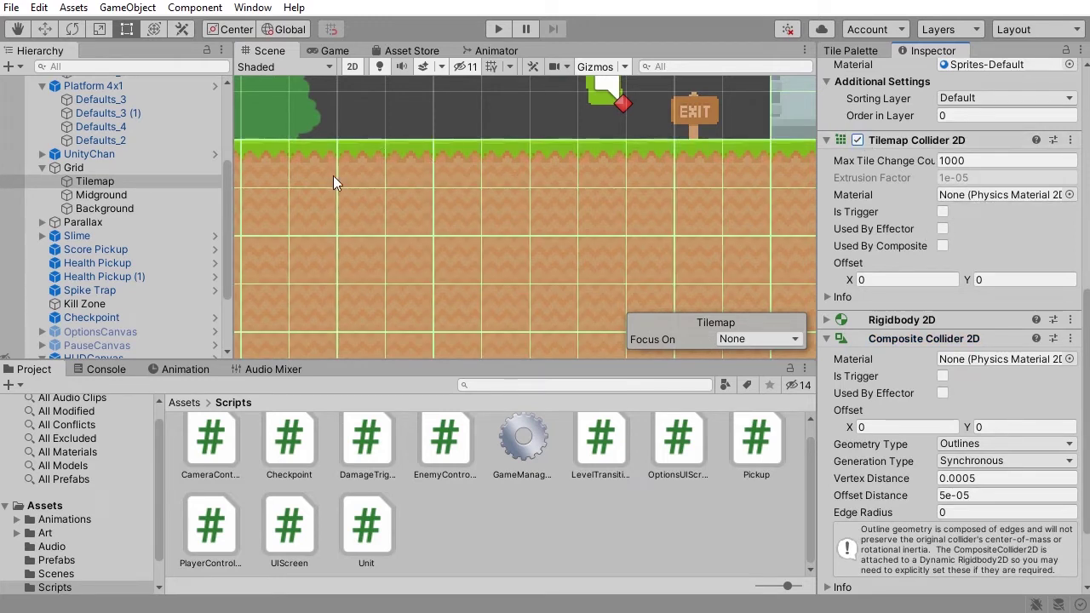
left_click(943, 246)
Step: Examine the composite collider outline in the Scene view along the ground, the bridge gap and the slope
scroll(596, 191, "down", 3)
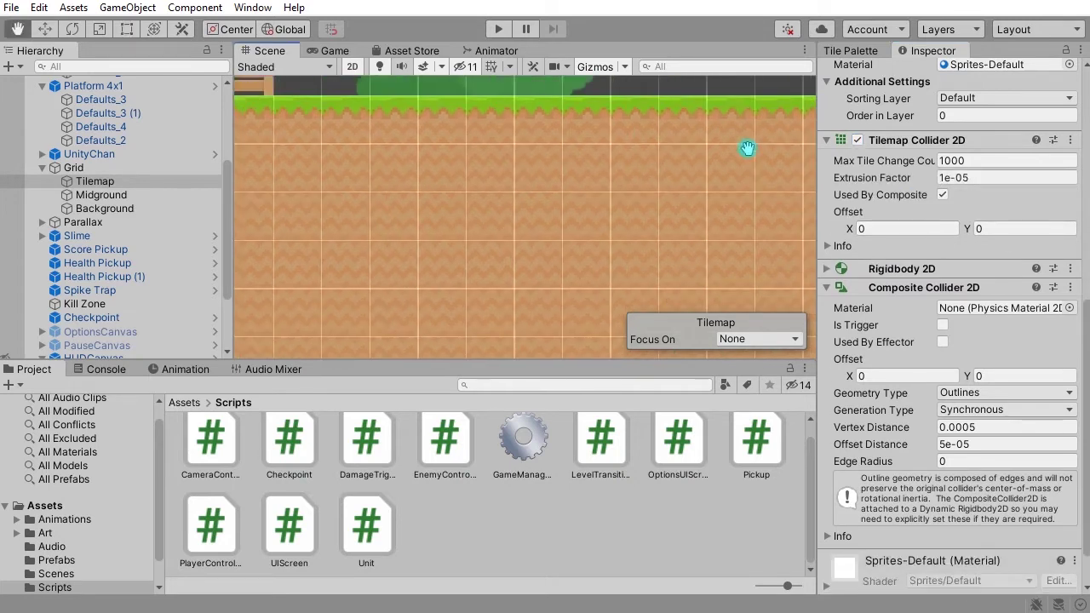
scroll(563, 173, "down", 5)
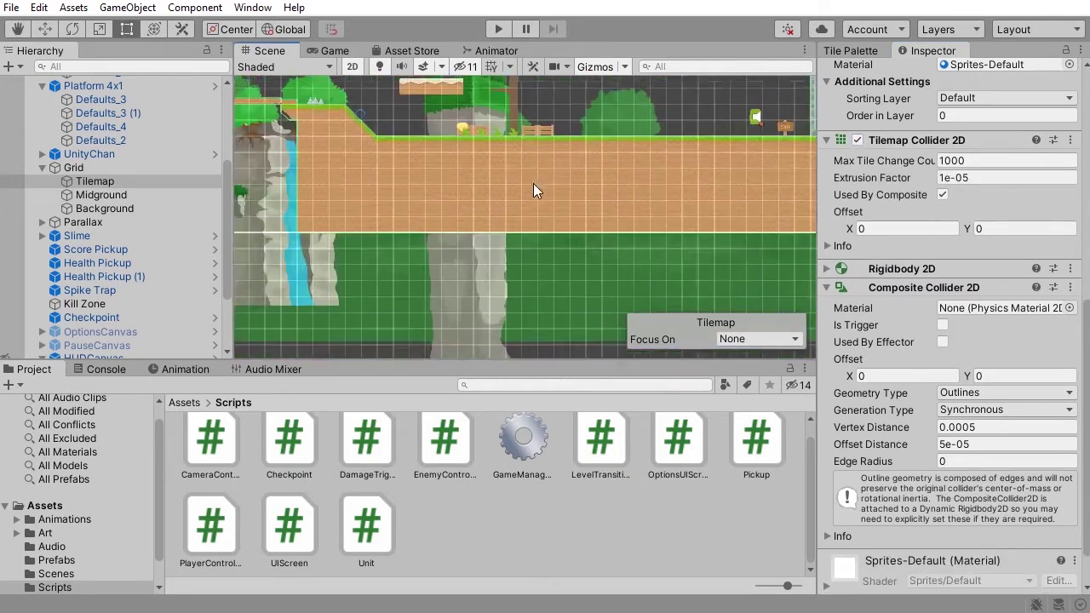
middle_click_drag(348, 167, 513, 206)
scroll(391, 189, "up", 5)
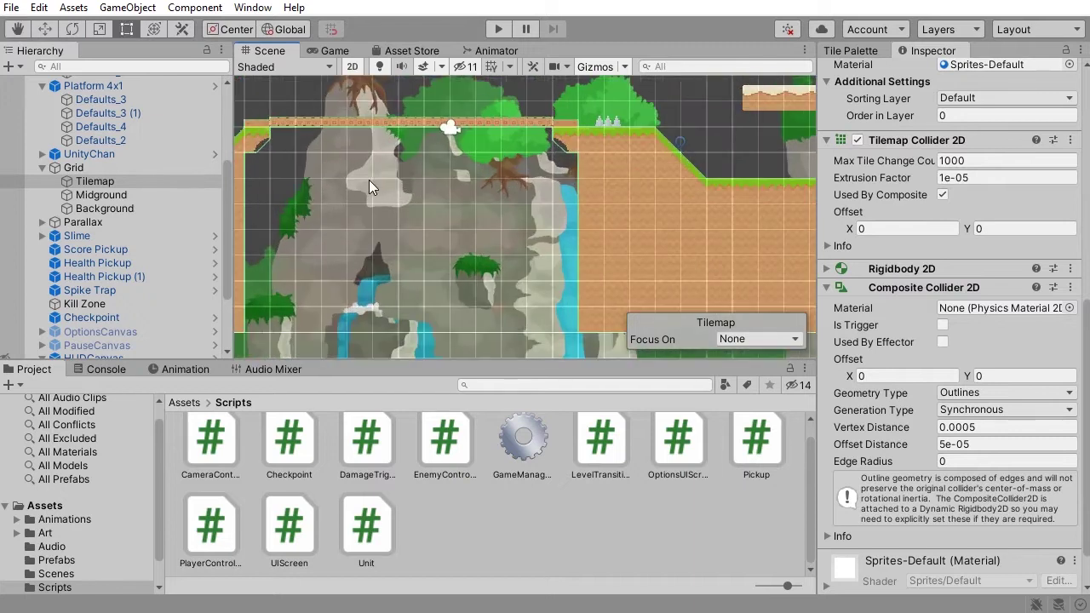
middle_click_drag(632, 168, 455, 219)
scroll(454, 219, "up", 7)
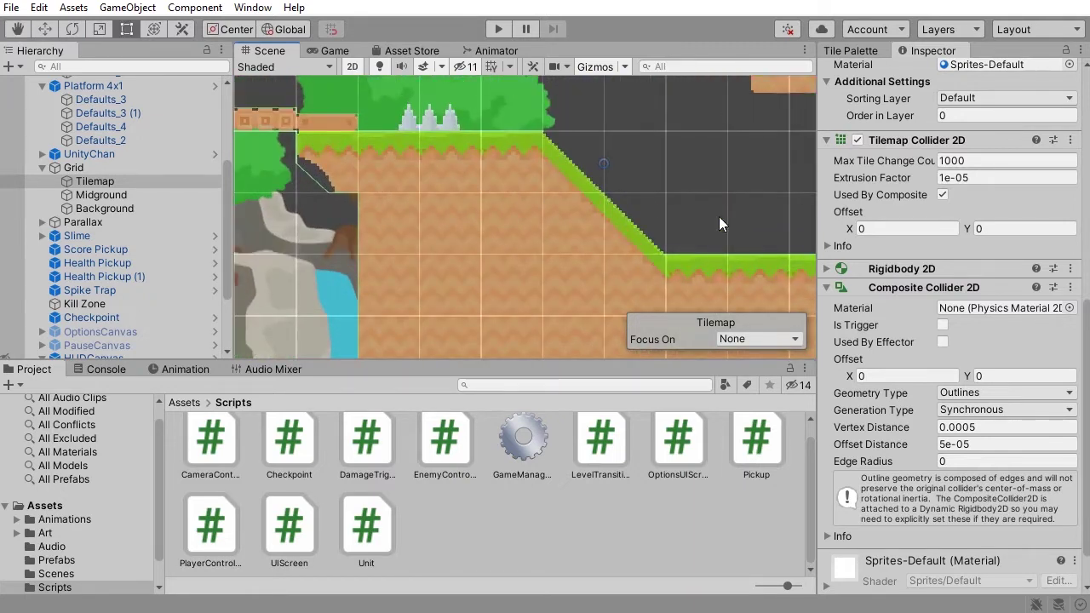
middle_click_drag(729, 245, 459, 173)
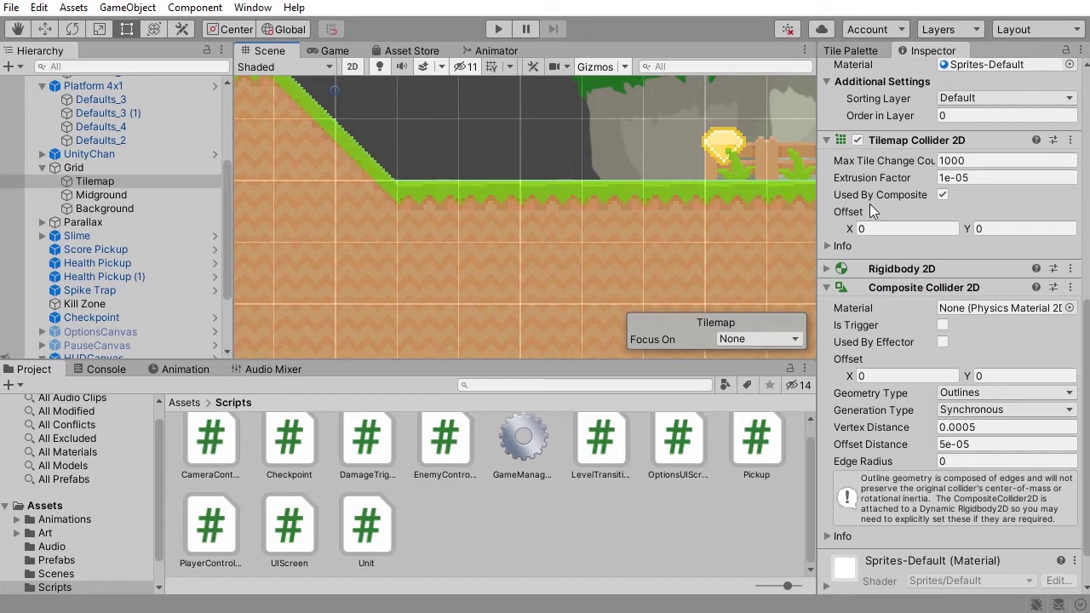
Step: Temporarily turn off the Tilemap Renderer to examine the composite collider outline by itself, and turn it back on
scroll(869, 171, "up", 10)
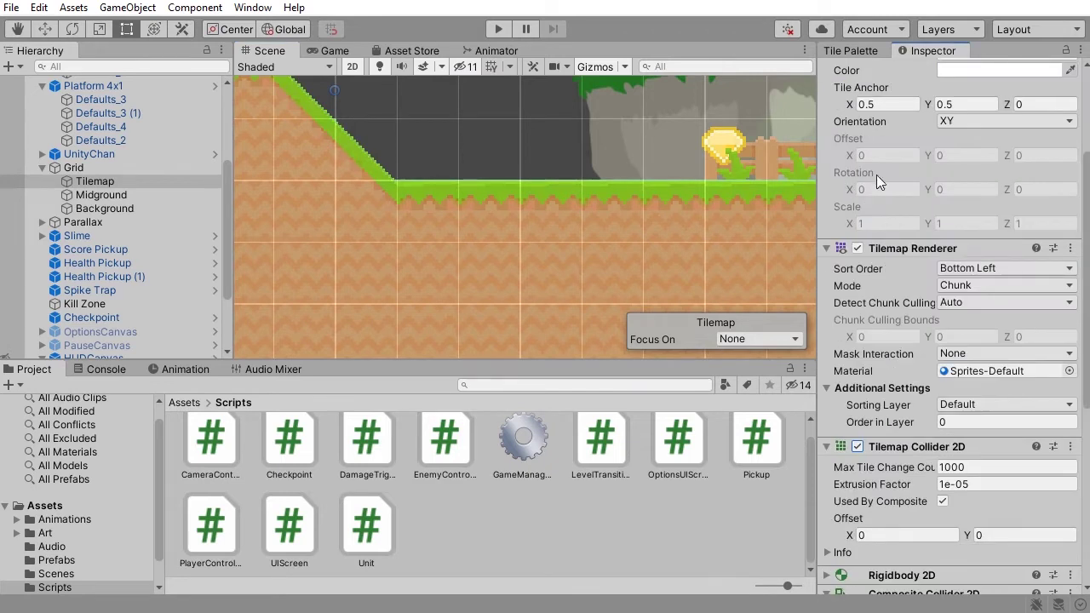
left_click(856, 412)
middle_click_drag(450, 233, 716, 273)
middle_click_drag(462, 209, 644, 227)
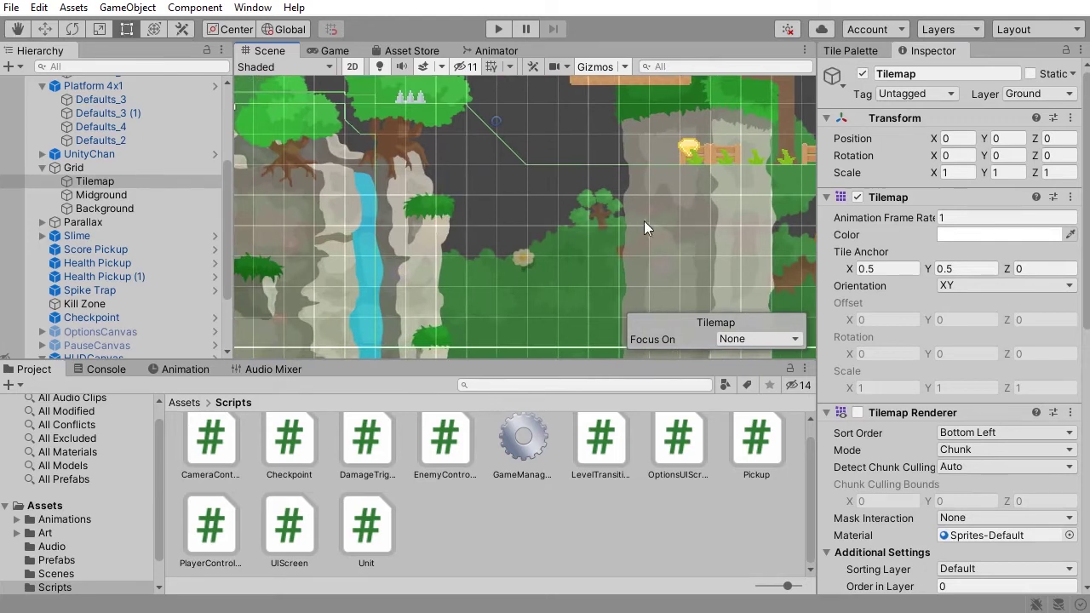
left_click(857, 412)
Step: Collapse the Composite Collider 2D settings and set the Tilemap's Rigidbody 2D body type to Static
scroll(989, 365, "down", 5)
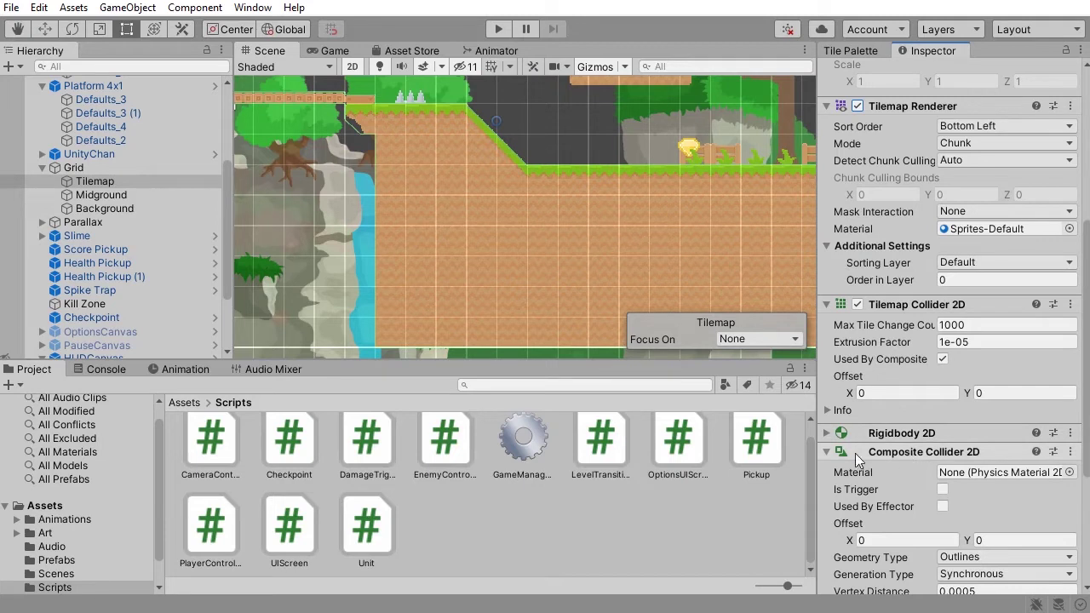
left_click(828, 453)
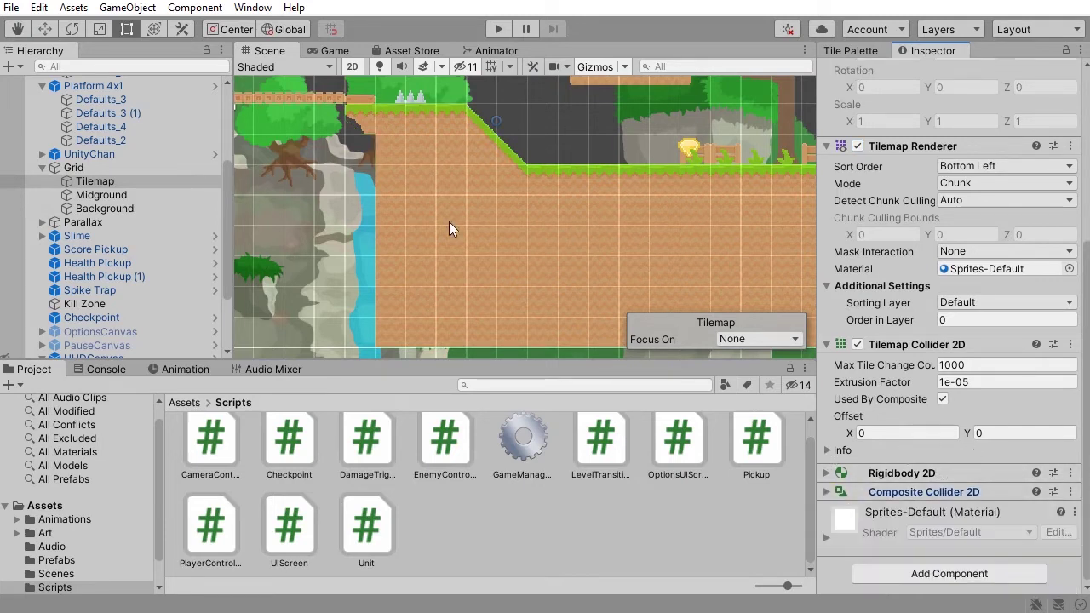
left_click(827, 473)
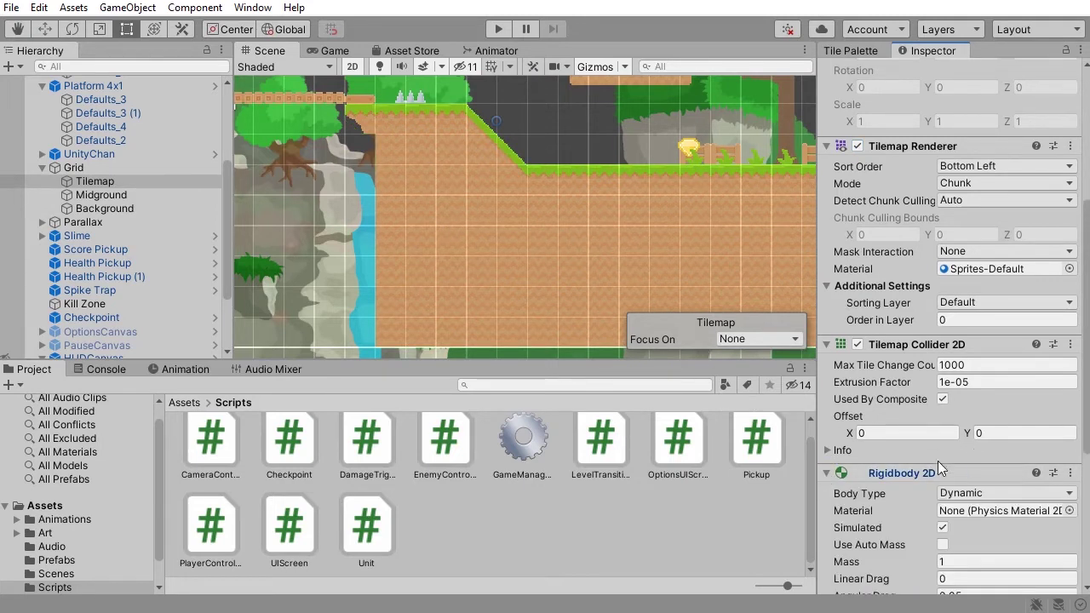
scroll(908, 477, "down", 5)
scroll(906, 463, "up", 3)
left_click(979, 383)
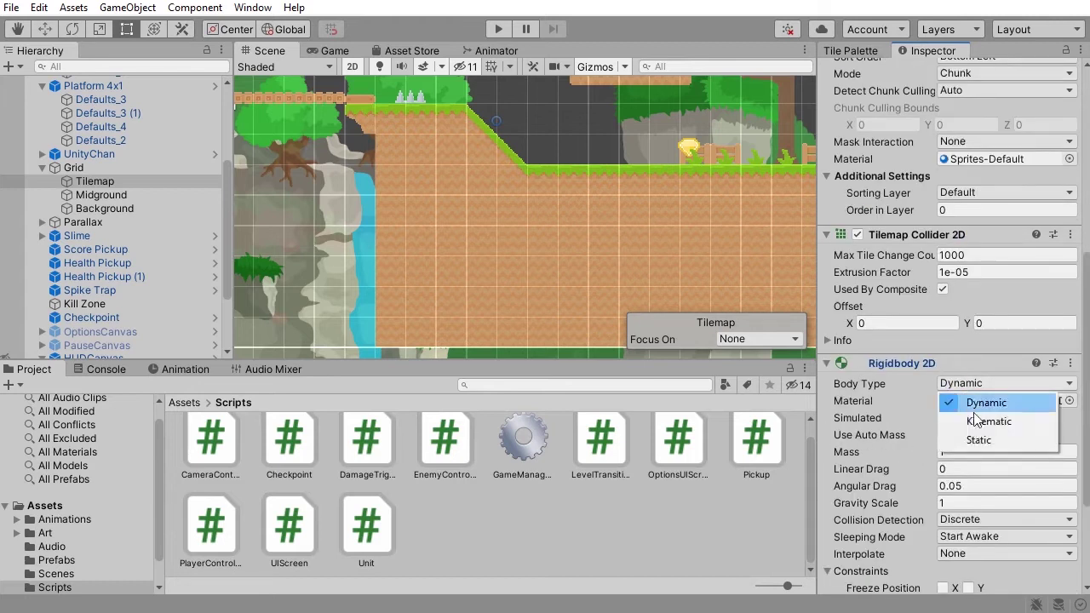
left_click(978, 442)
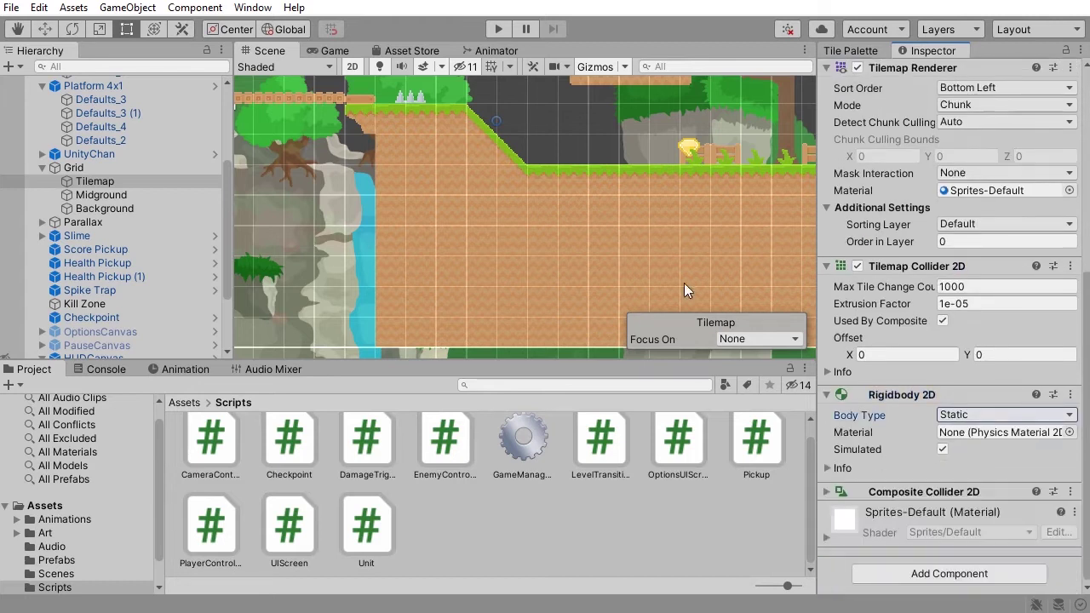
Step: Switch the Tilemap's Rigidbody 2D back to Dynamic, run the game briefly to test the ground's behavior, and stop it
left_click(962, 418)
left_click(970, 437)
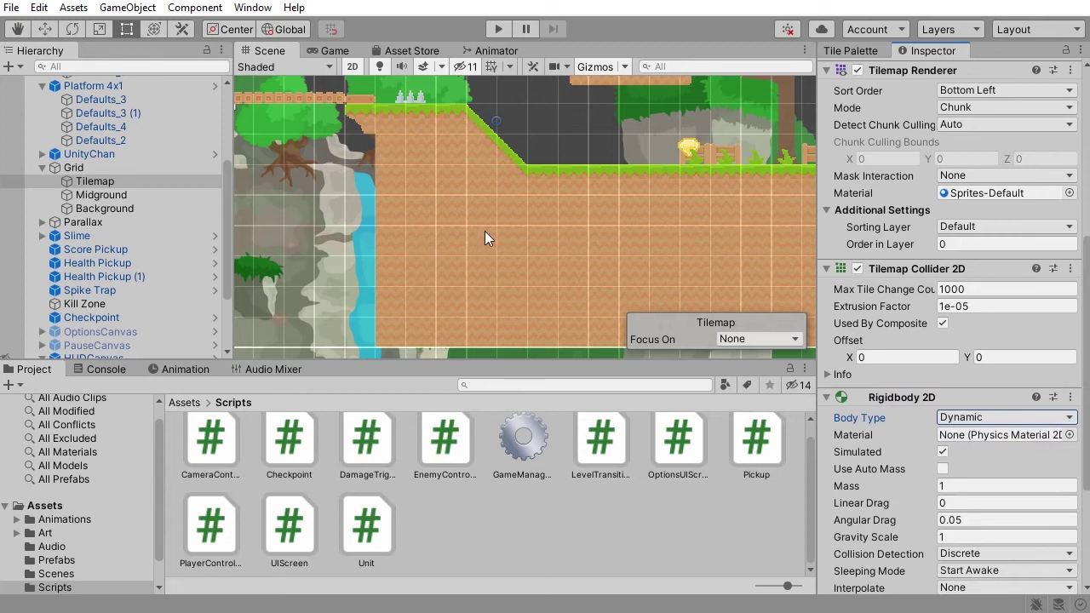
middle_click_drag(485, 232, 373, 168)
scroll(545, 203, "down", 10)
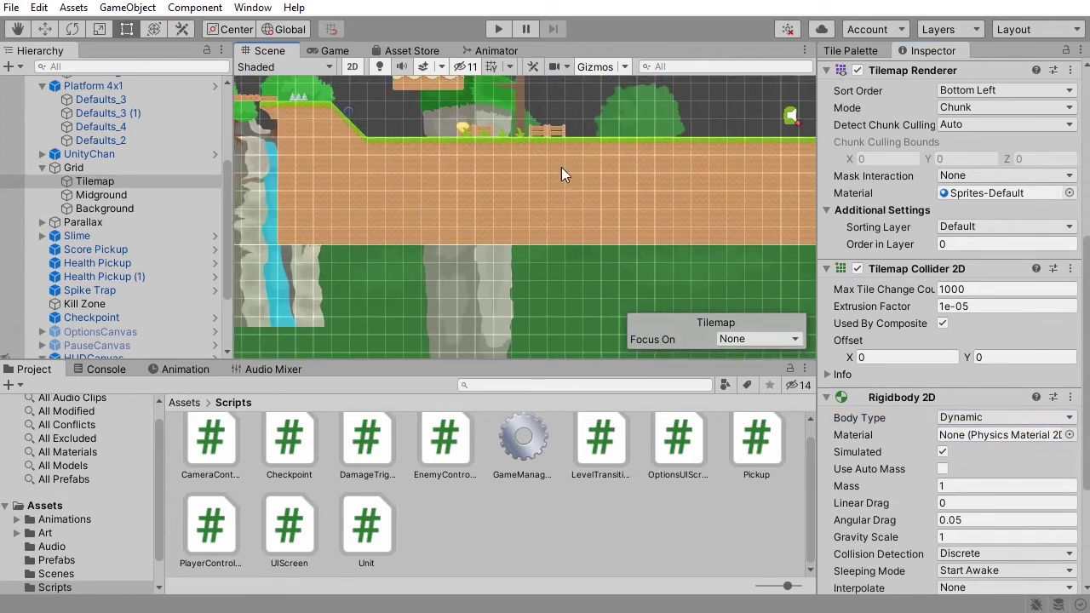
left_click(498, 29)
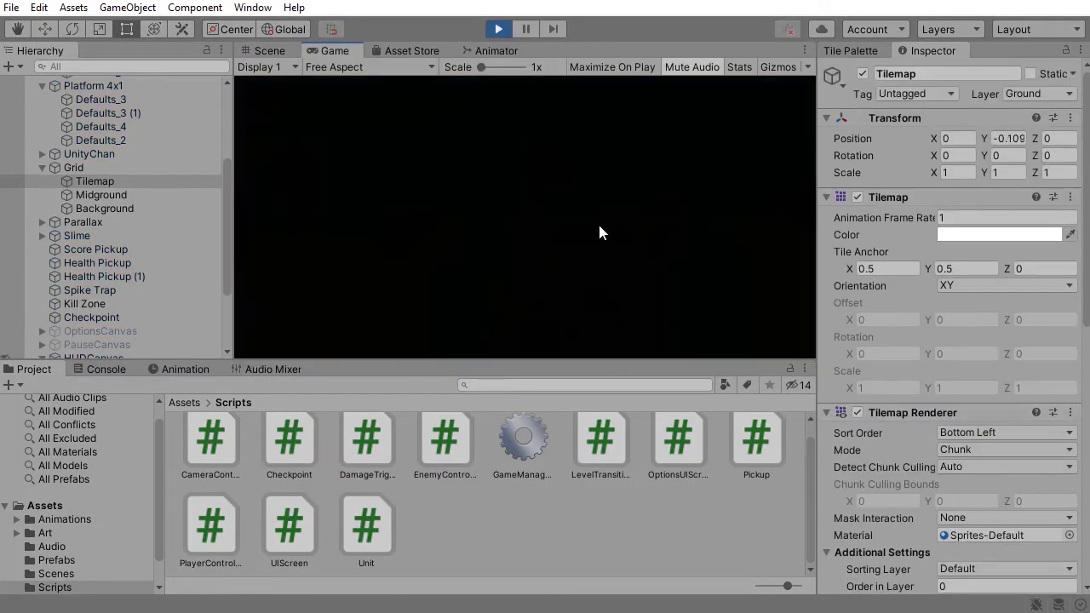
left_click(498, 29)
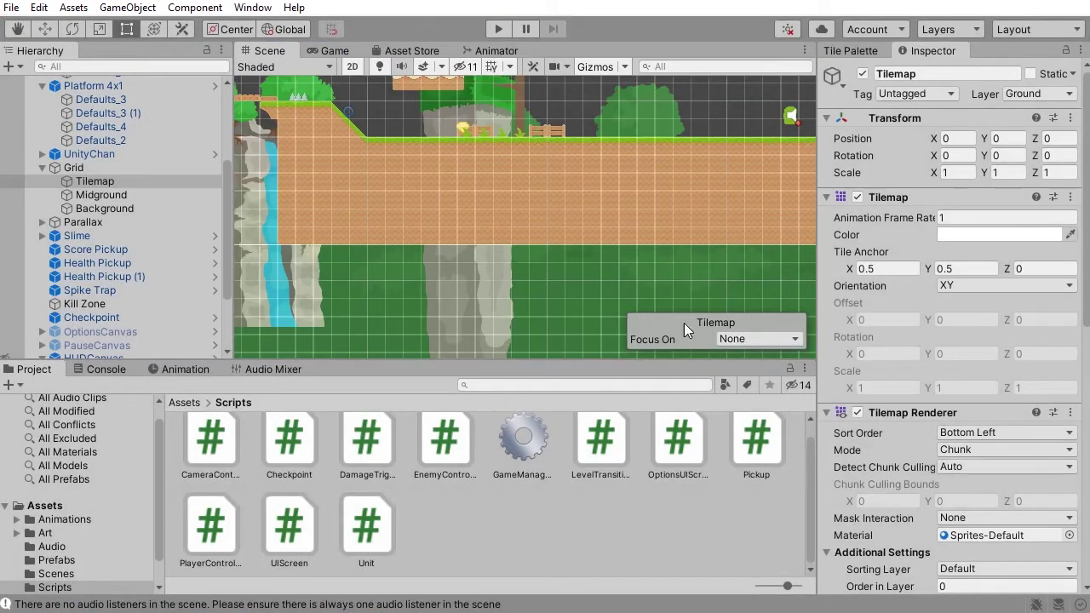
Step: Change the body type of the Tilemap's Rigidbody 2D from Dynamic to Static
scroll(984, 376, "down", 6)
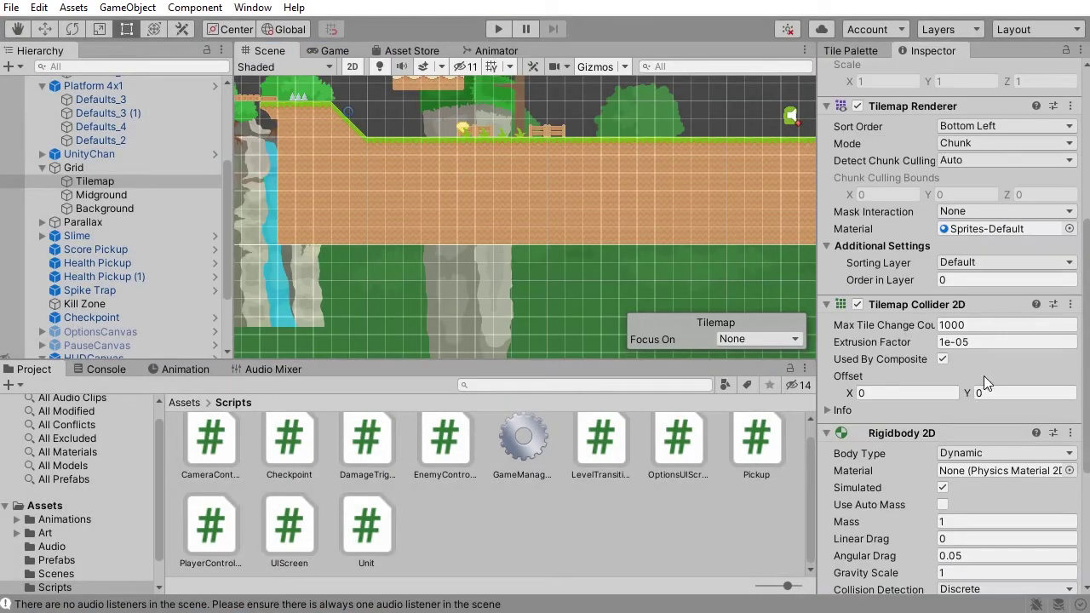
left_click(903, 434)
left_click(903, 462)
left_click(1005, 485)
left_click(962, 548)
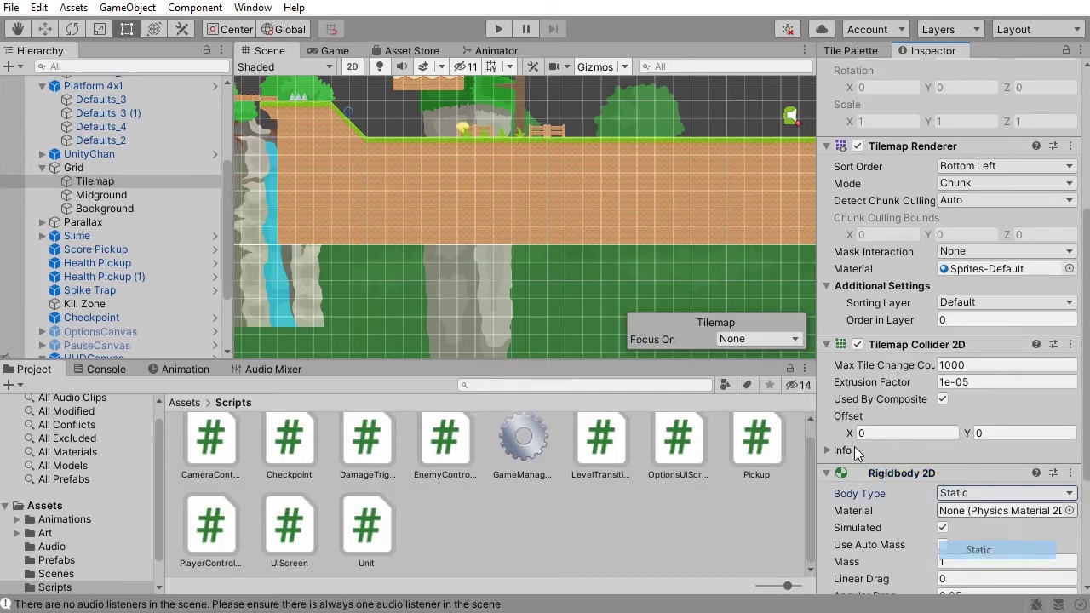
Step: Play-test the level, jumping and running the character across the bridge and down the slope toward the exit sign
key("ctrl+p")
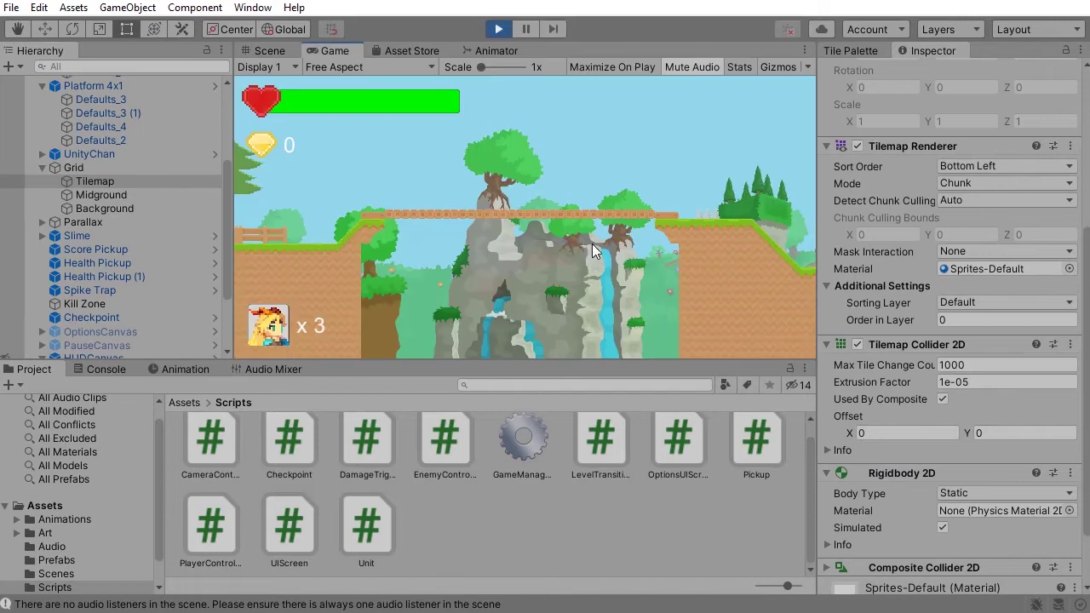
key("d")
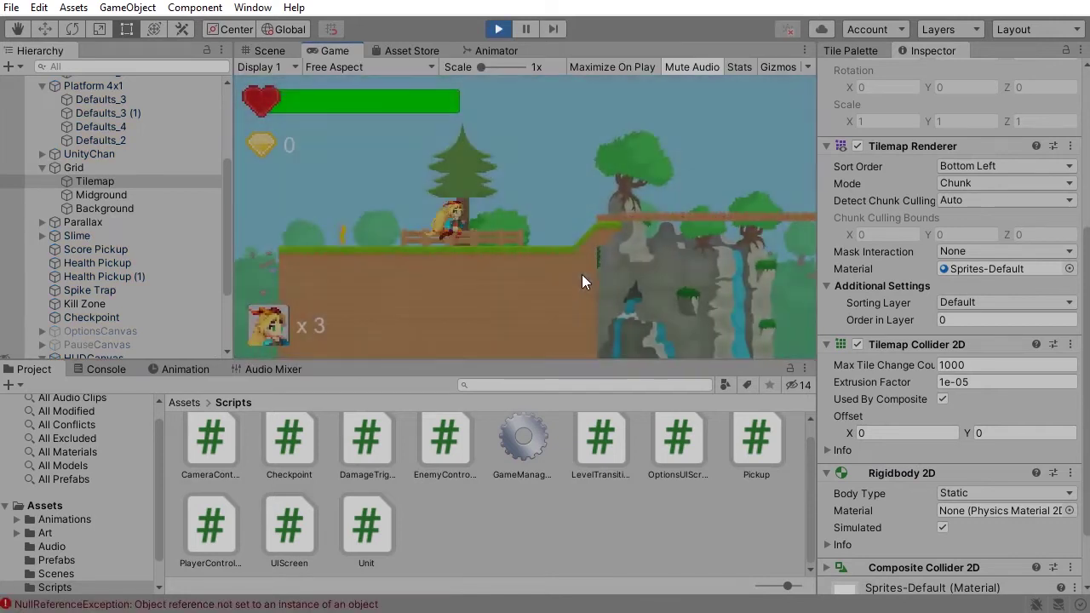
key("space")
key("Right")
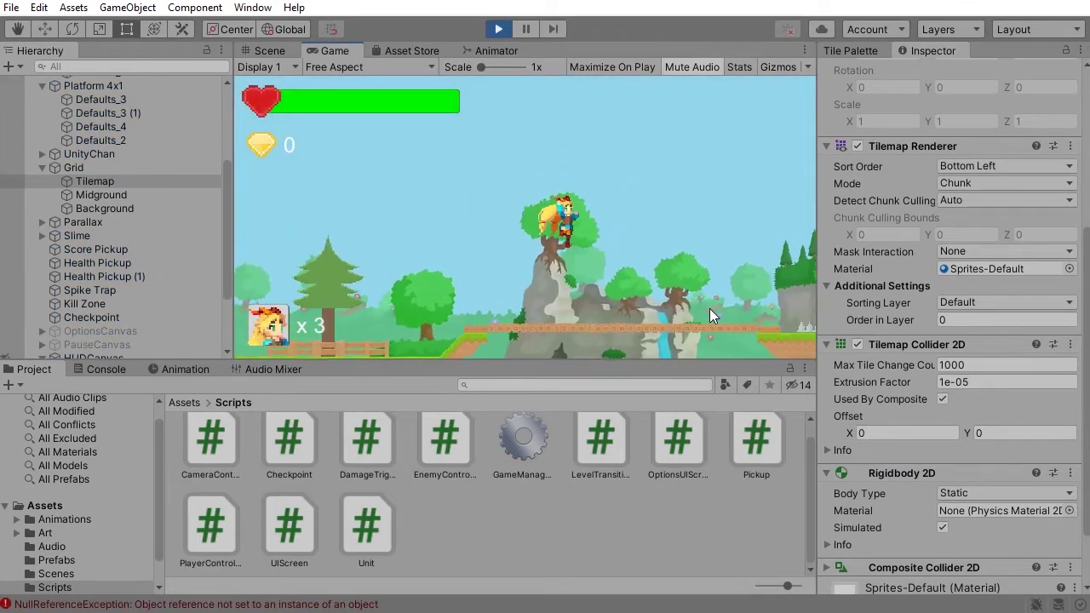
key("Right")
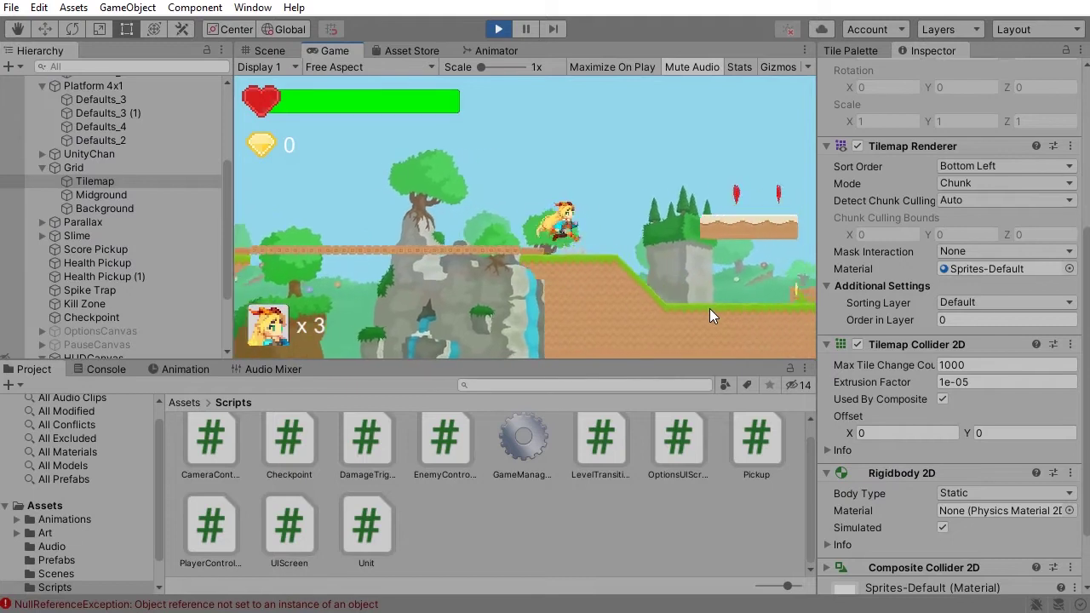
key("Right")
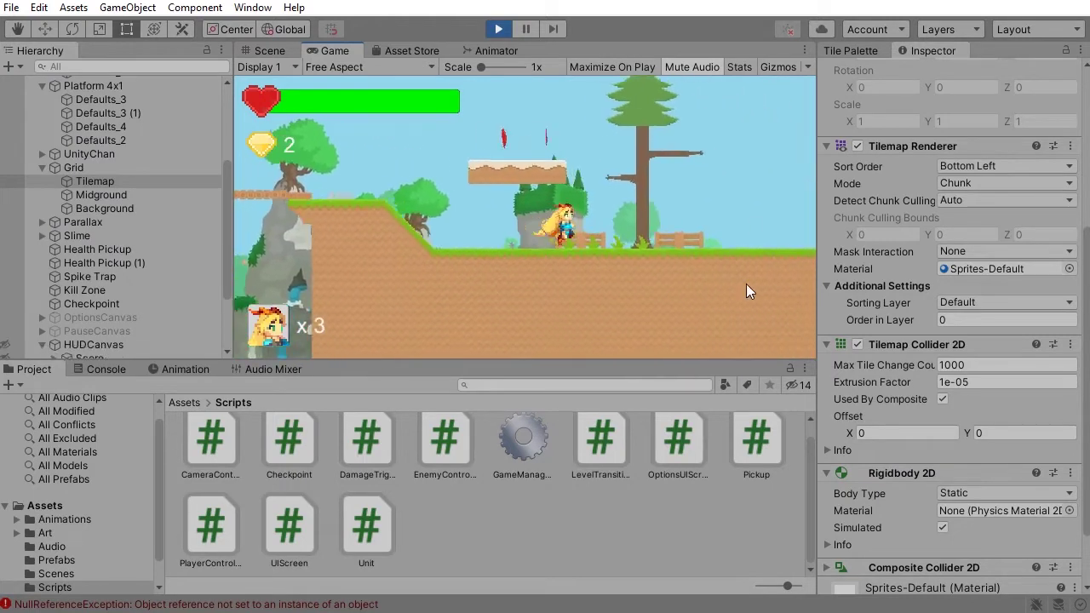
key("Right")
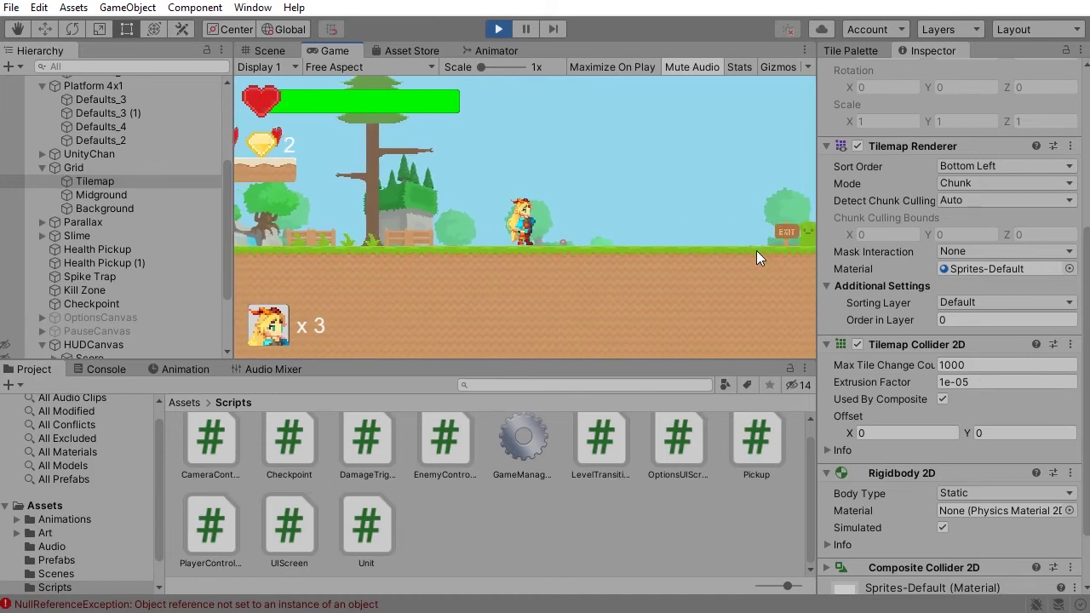
Step: Run the character back toward the tall tree by the floating platform and stop the play-test
key("Left")
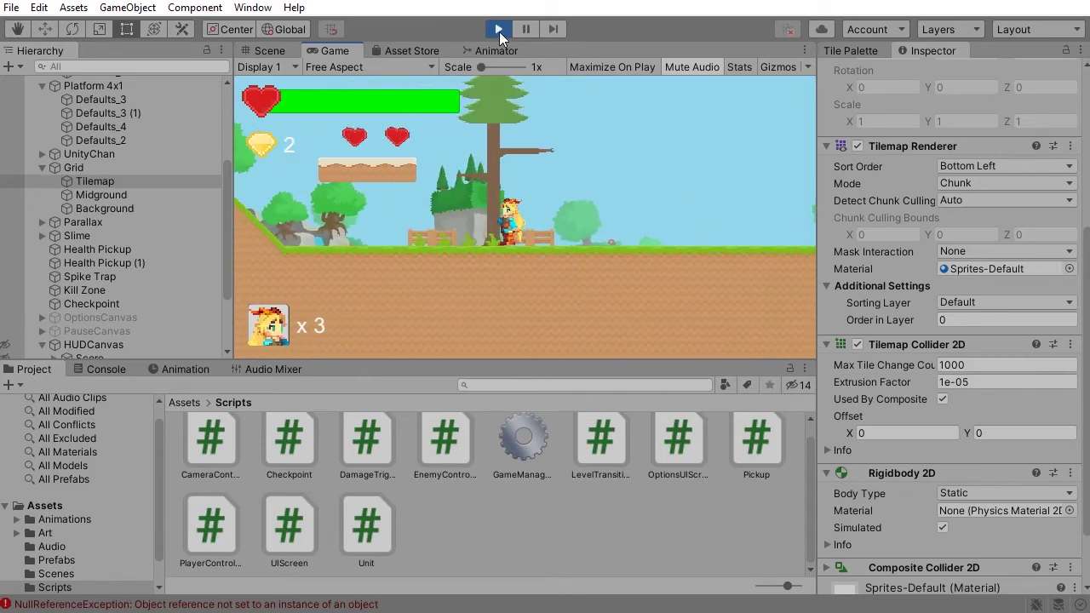
left_click(498, 30)
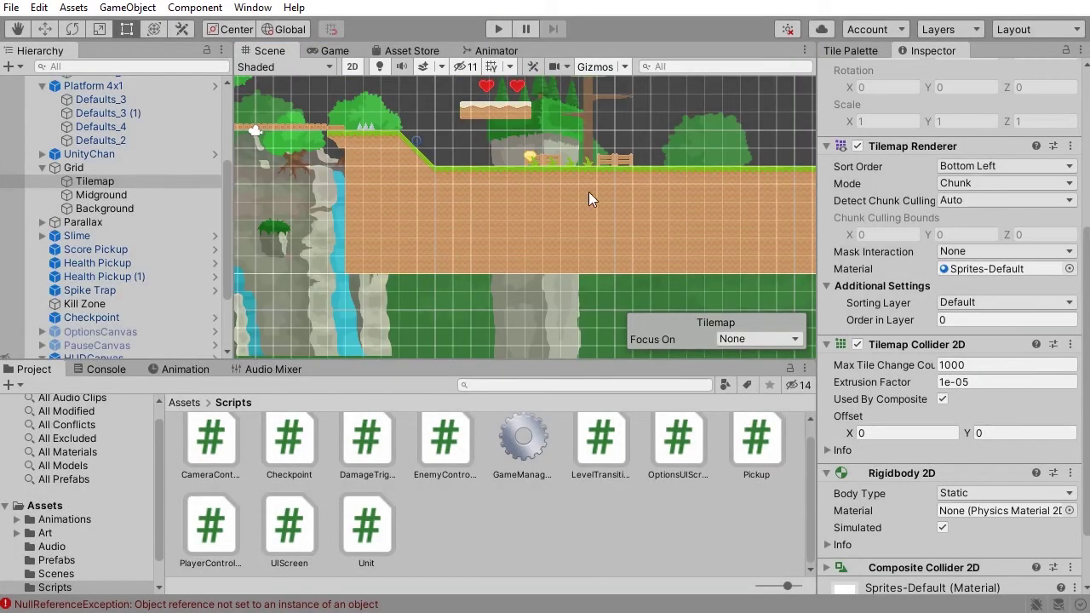
Step: Select the floating Platform 4x1 beneath the two hearts and locate its child tiles in the object hierarchy
scroll(557, 175, "up", 4)
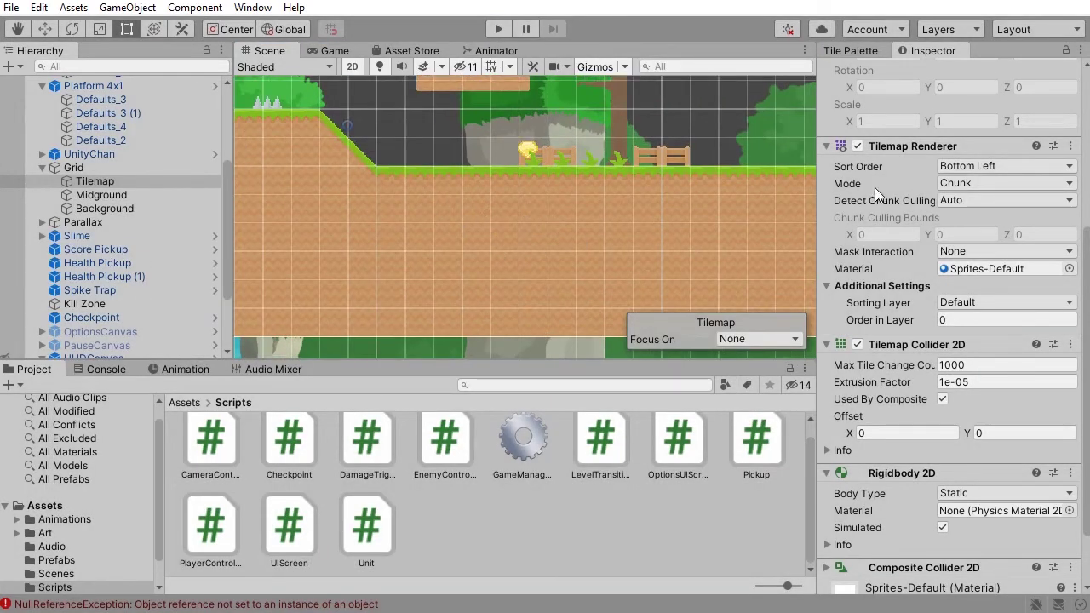
key("f")
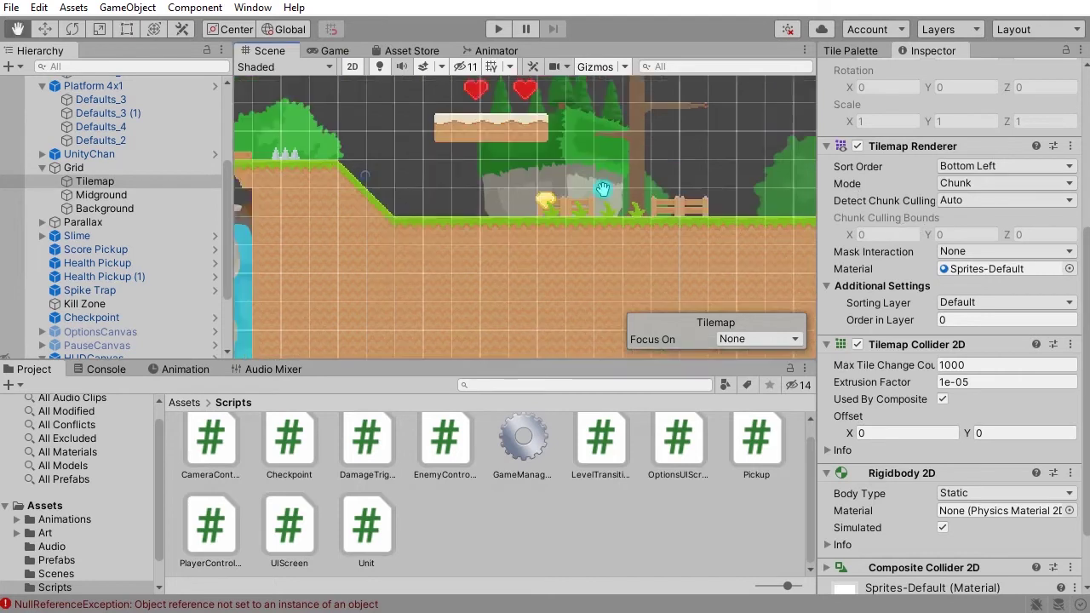
left_click(516, 206)
key("f")
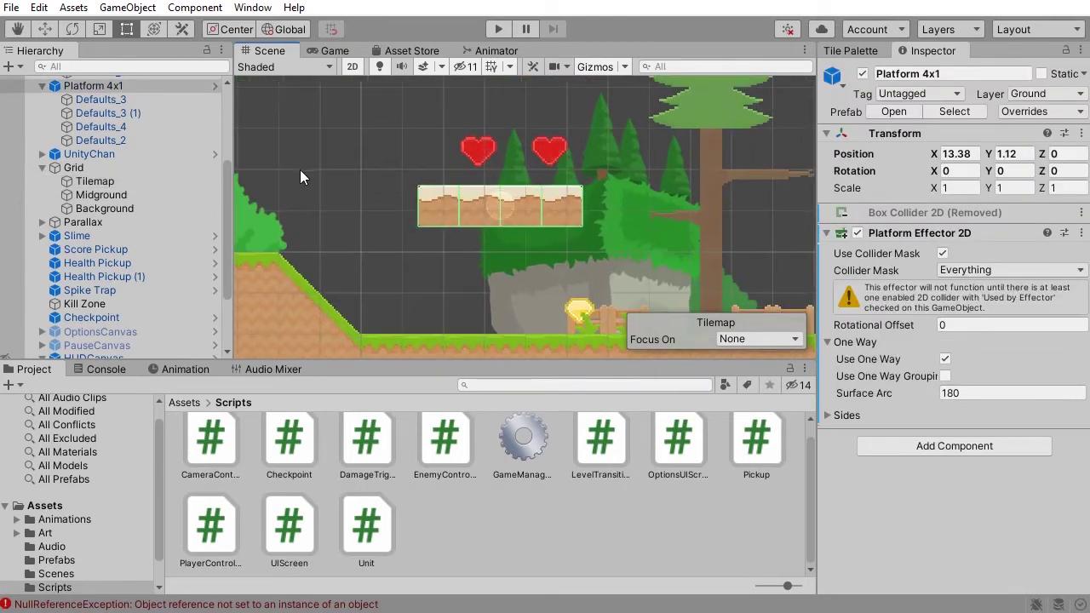
scroll(119, 132, "up", 5)
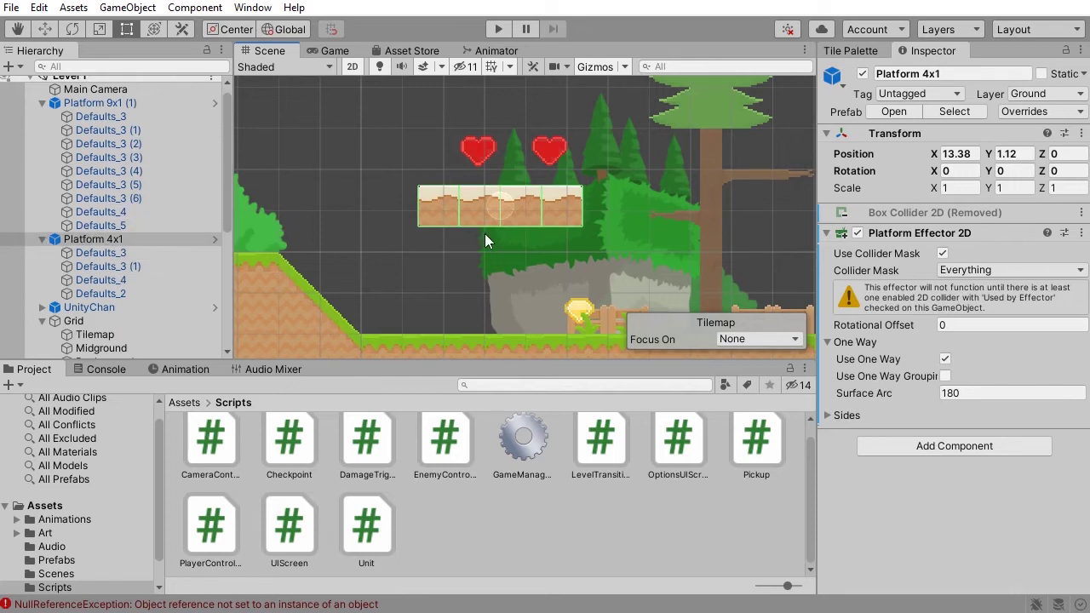
scroll(484, 234, "up", 1)
Step: Examine each child tile of Platform 4x1 and the Box Collider 2D settings on Defaults_3
left_click(111, 253)
left_click(108, 266)
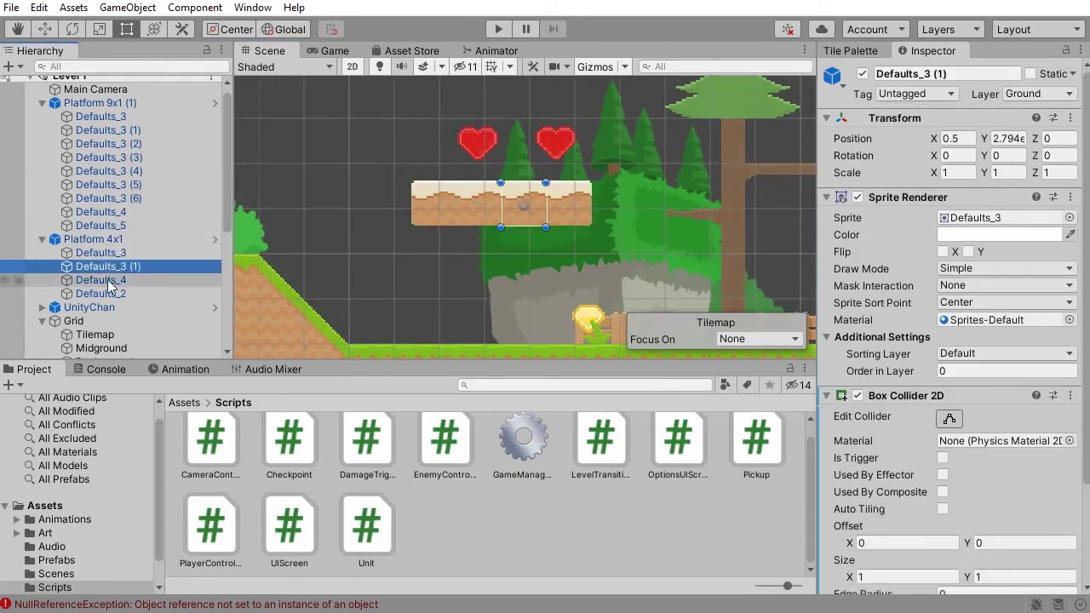
left_click(107, 280)
left_click(107, 292)
left_click(107, 256)
left_click(109, 266)
left_click(109, 280)
left_click(108, 290)
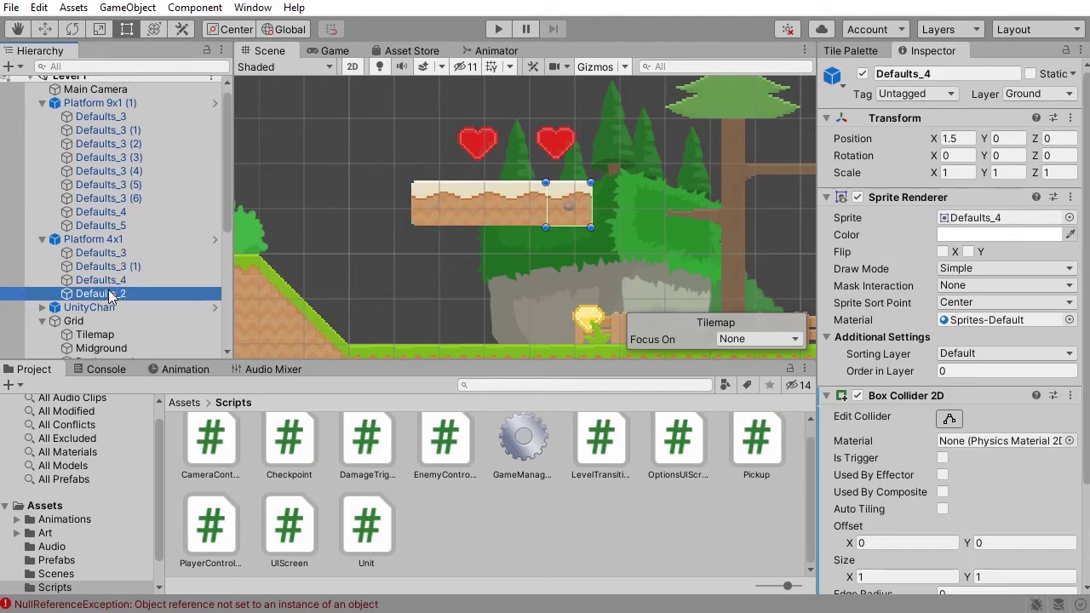
left_click(107, 254)
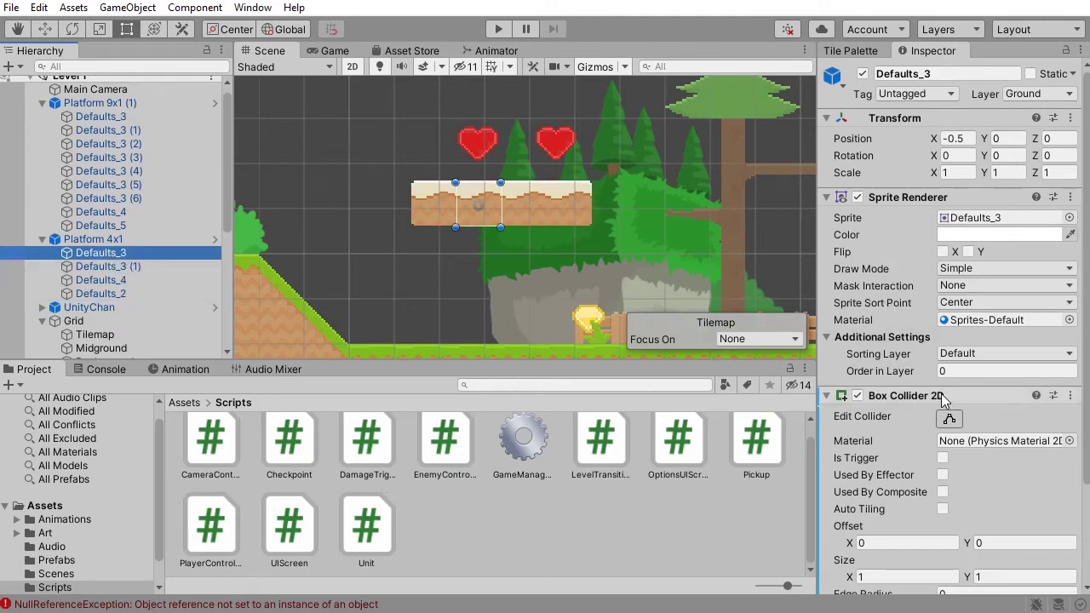
scroll(957, 433, "down", 3)
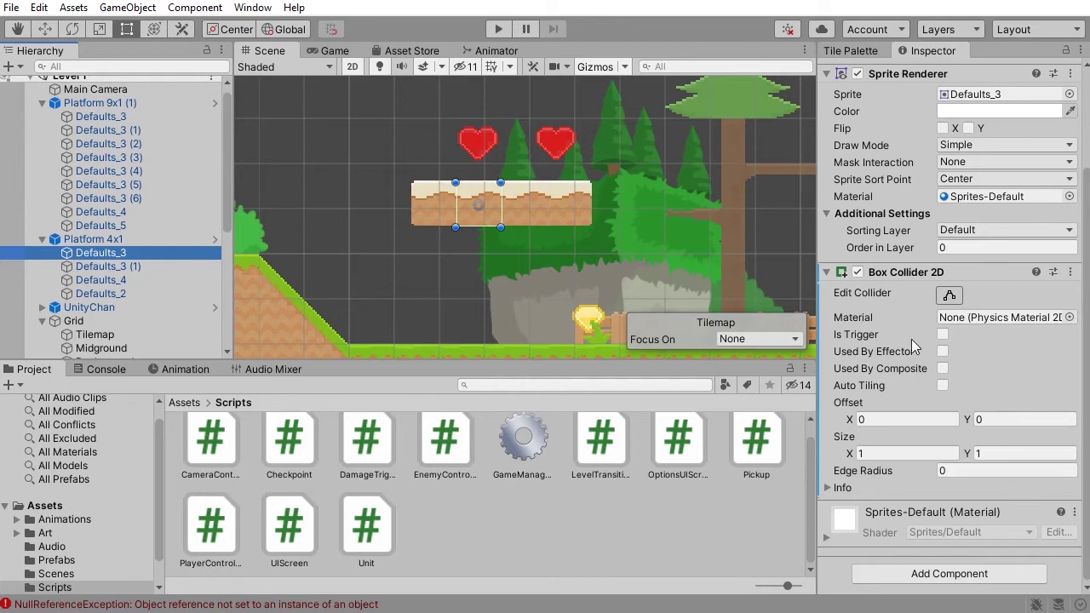
scroll(980, 322, "up", 3)
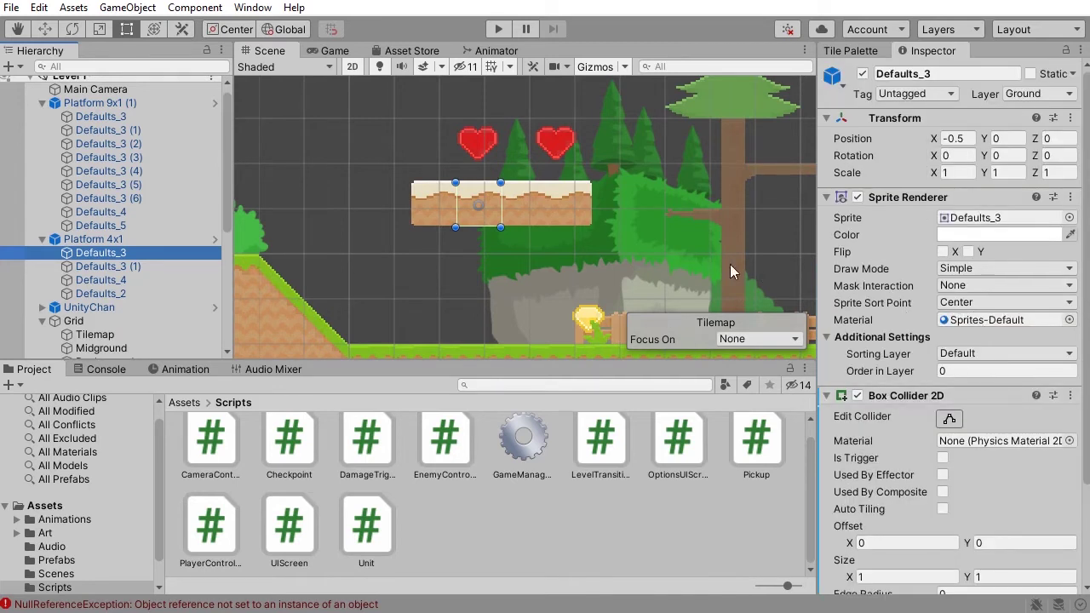
Step: Add a Composite Collider 2D component to the parent Platform 4x1 object
left_click(112, 241)
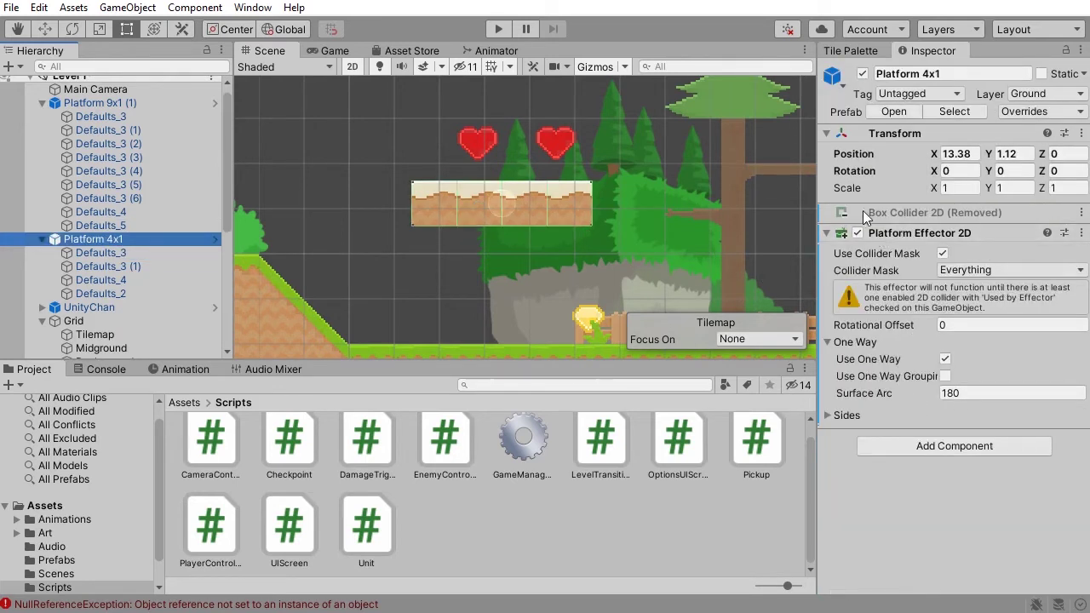
left_click(941, 446)
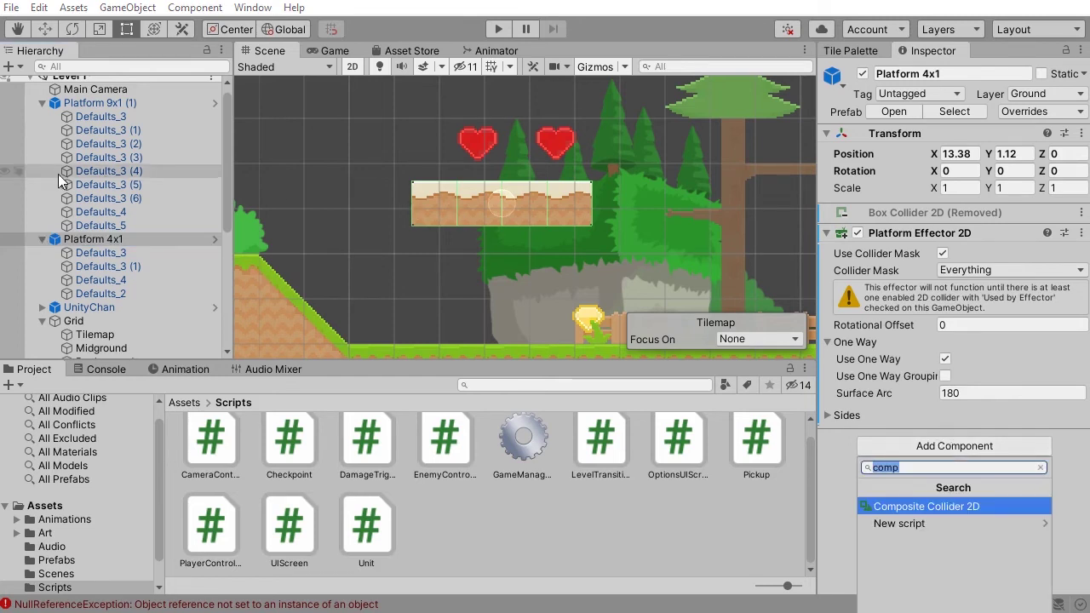
left_click(839, 439)
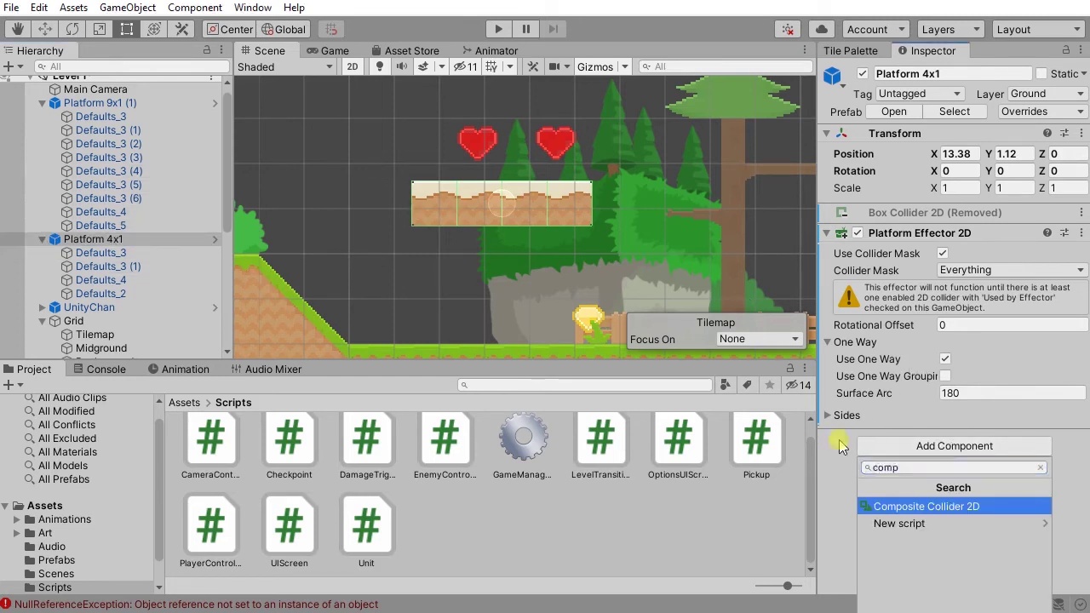
left_click(946, 441)
left_click(909, 506)
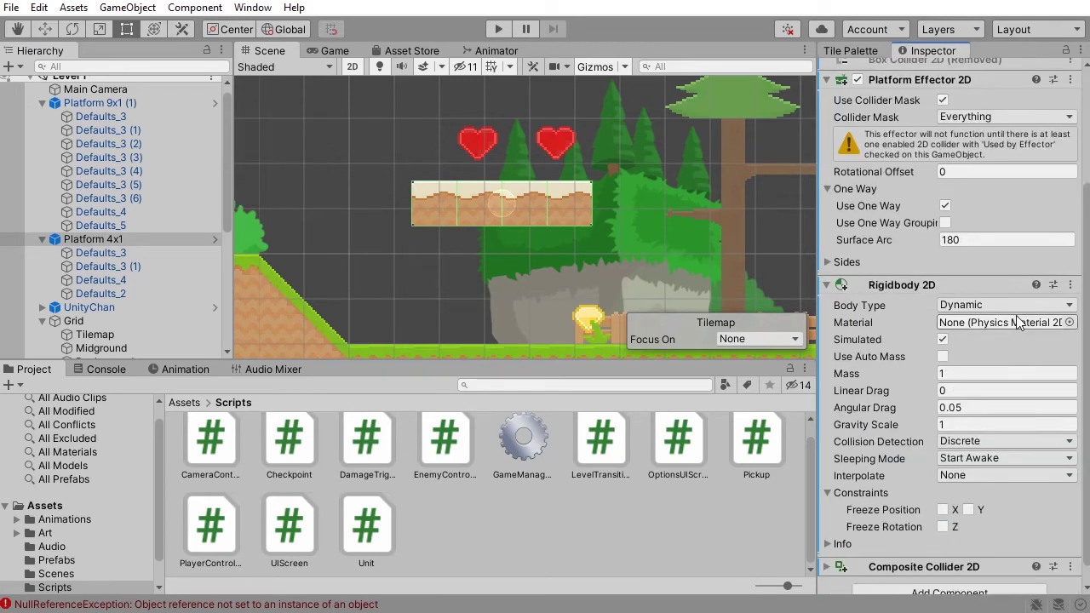
Step: Set the body type of Platform 4x1's Rigidbody 2D to Static and expand its Composite Collider 2D settings
left_click(860, 265)
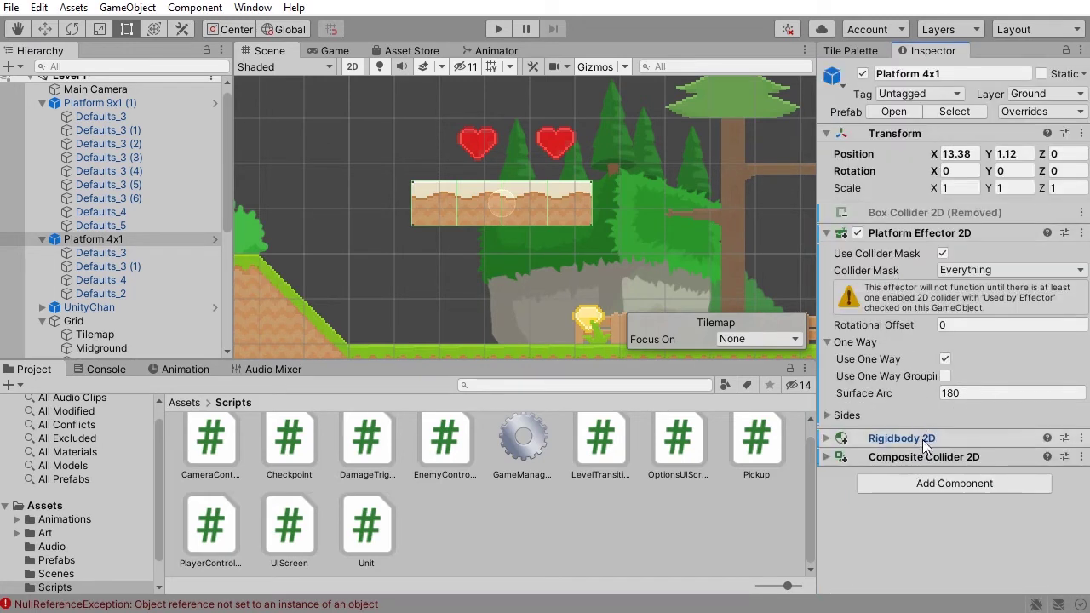
left_click(858, 438)
scroll(858, 464, "down", 5)
left_click(962, 284)
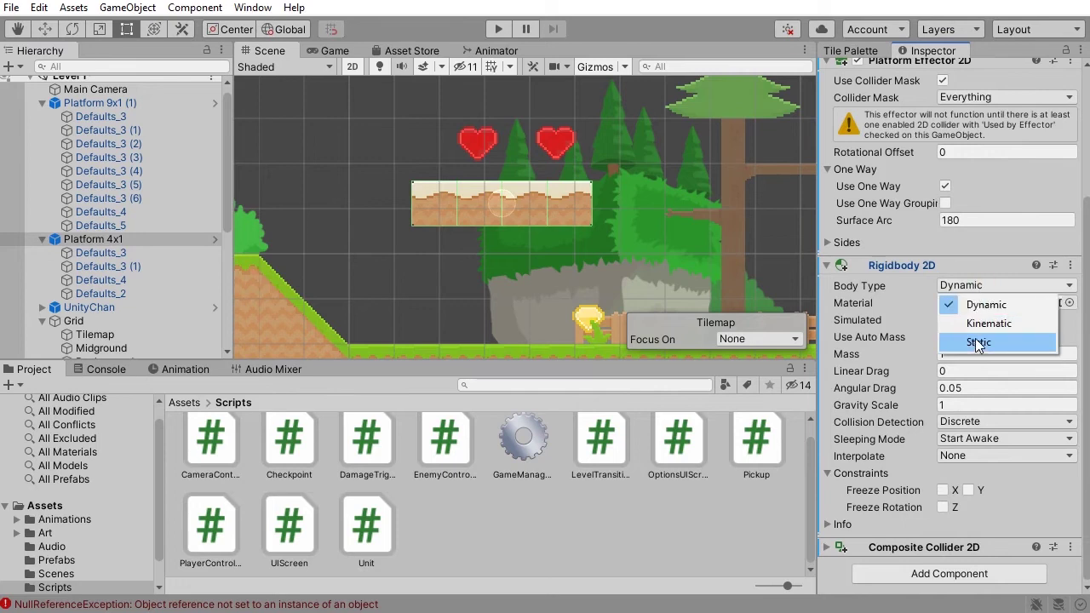
left_click(981, 343)
left_click(840, 541)
scroll(1007, 384, "down", 5)
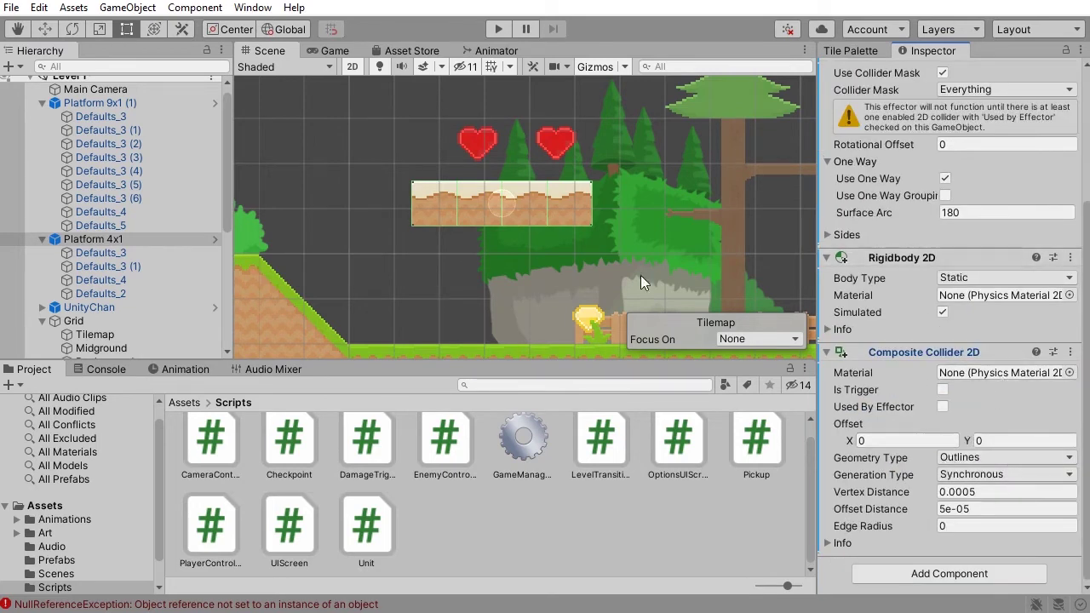
Step: Enable Used By Composite on the Box Collider 2D of all four Platform 4x1 child tiles
left_click(99, 253)
left_click(122, 295, "shift")
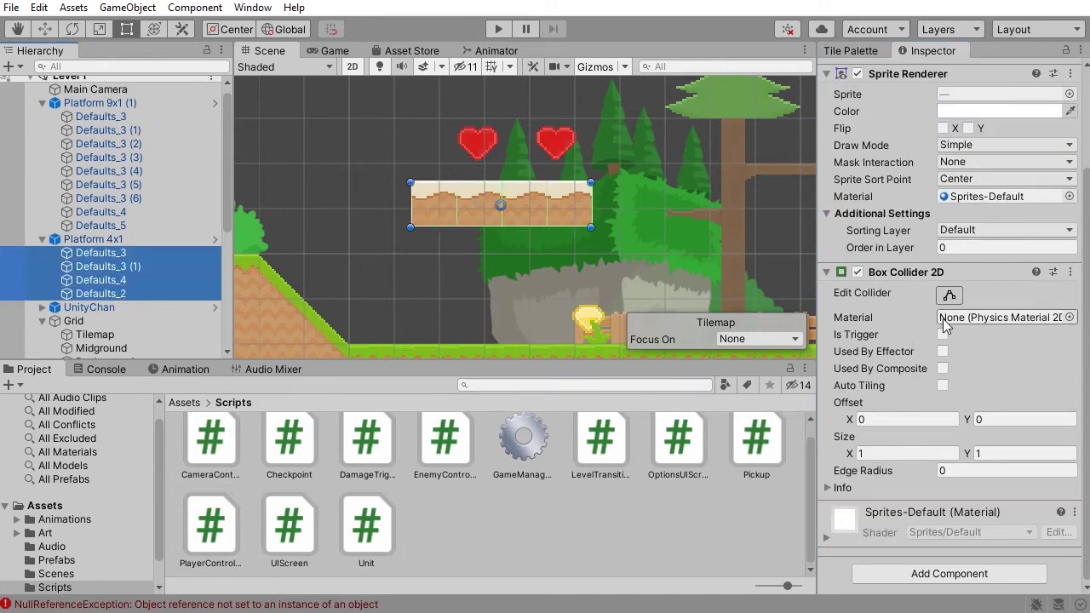
left_click(943, 369)
scroll(943, 375, "up", 3)
Step: Examine Platform 4x1's collider outline up close and within the surrounding level
left_click(87, 241)
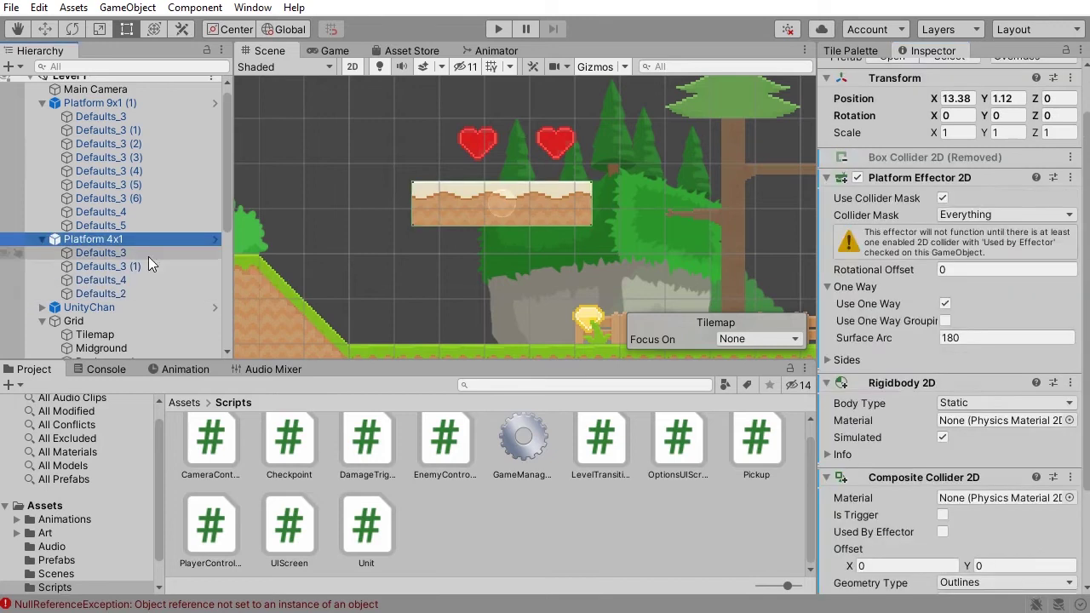
scroll(452, 204, "up", 3)
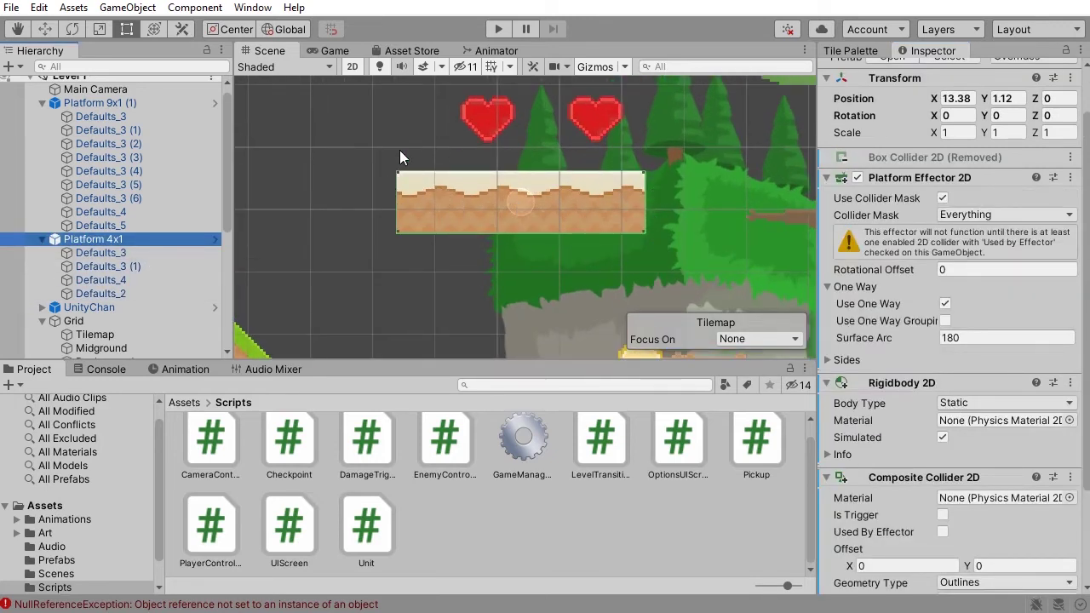
left_click(97, 227)
left_click(97, 238)
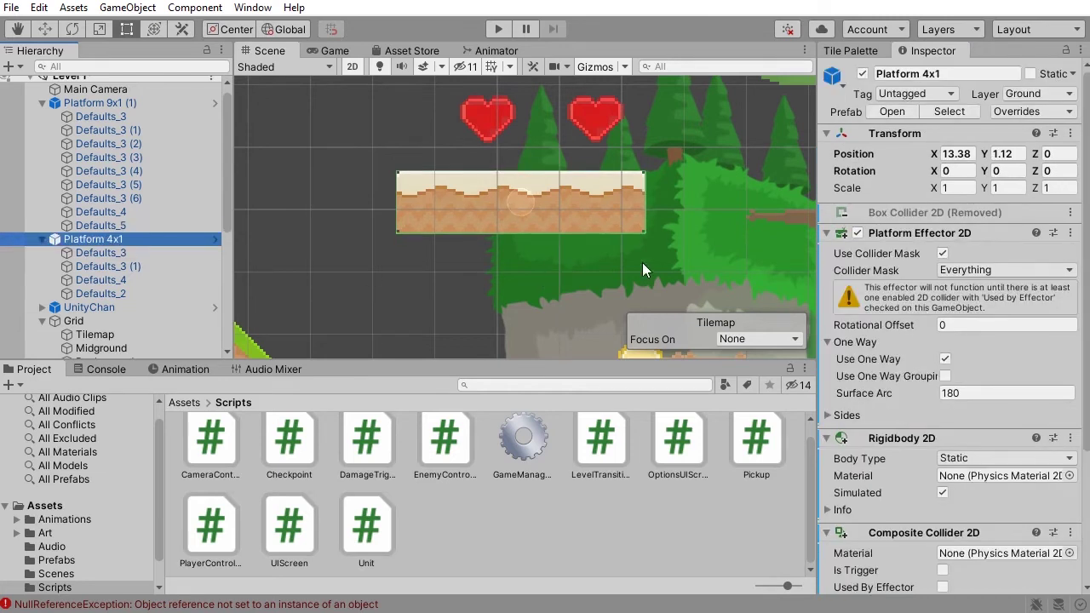
middle_click_drag(642, 263, 483, 190)
scroll(489, 208, "down", 8)
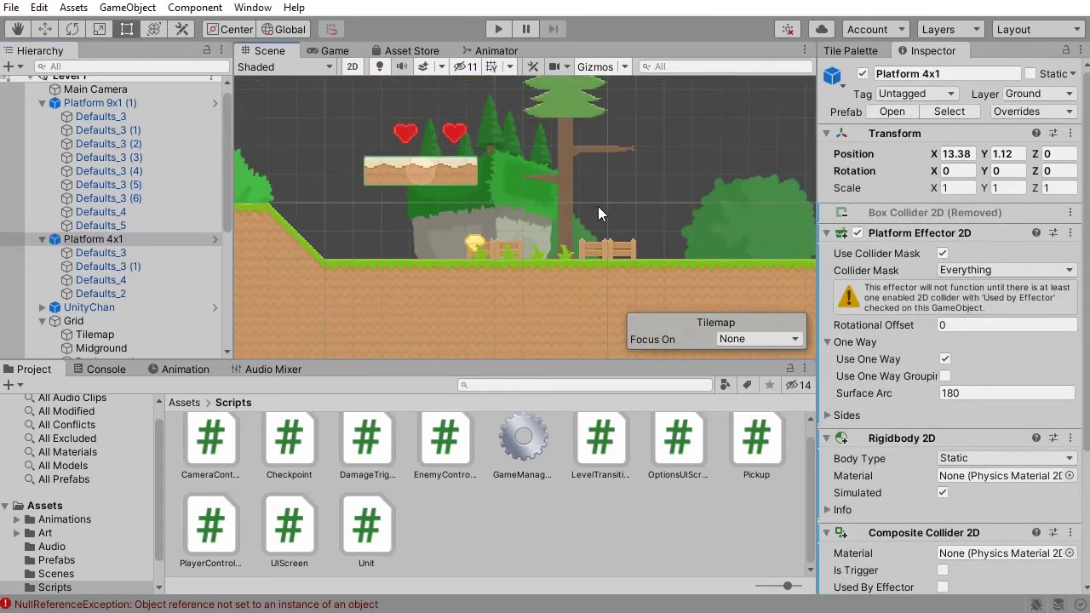
scroll(598, 207, "down", 7)
scroll(528, 206, "up", 8)
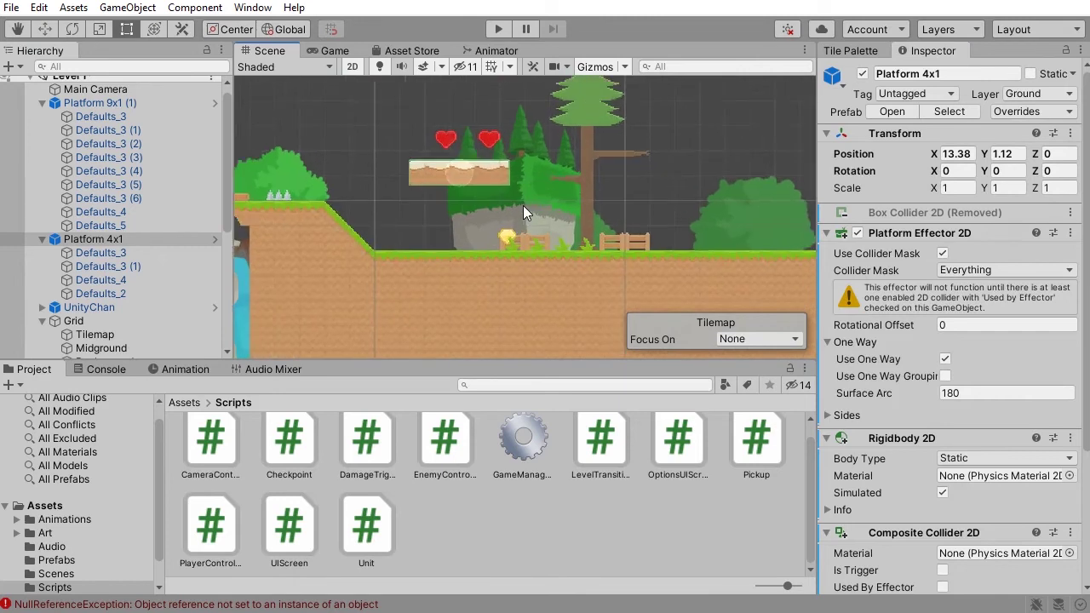
scroll(537, 207, "up", 1)
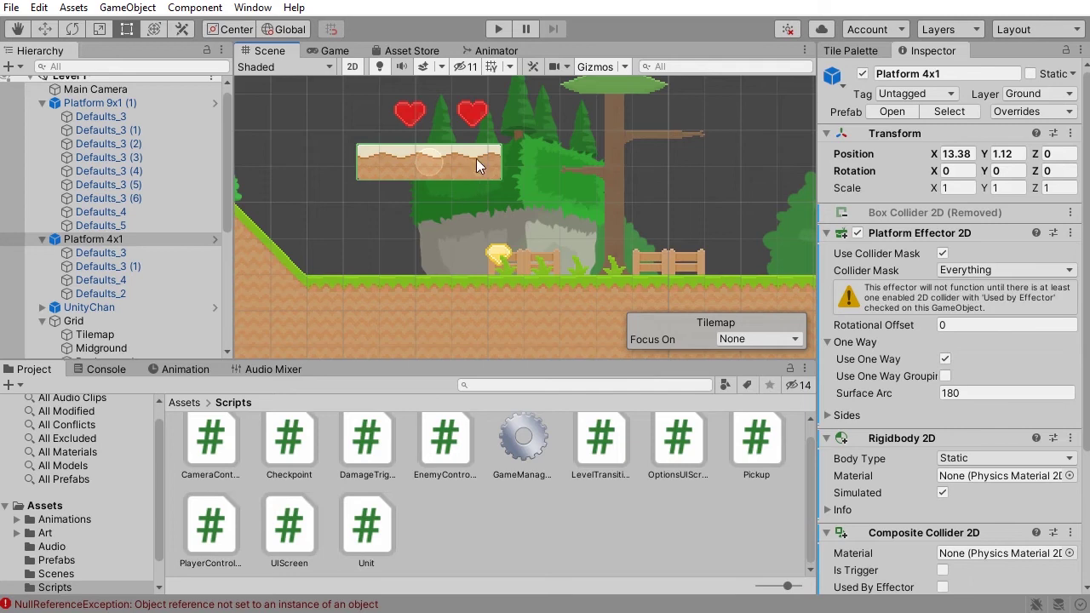
middle_click_drag(383, 175, 404, 218)
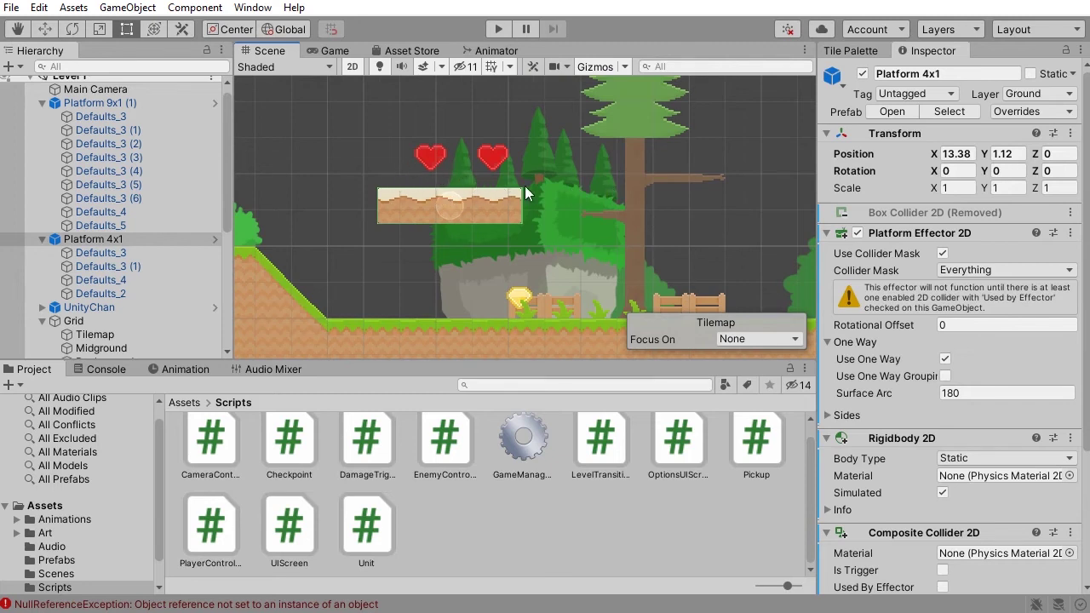
middle_click_drag(706, 194, 688, 170)
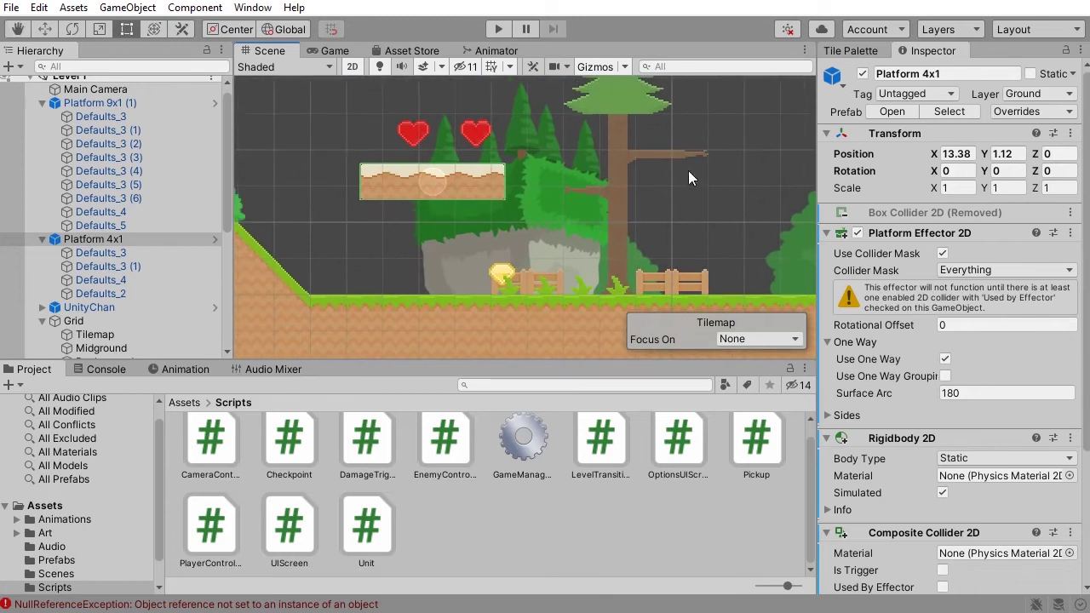
Step: Inspect Platform 9x1 (1) and its child tiles to compare which objects carry a Box Collider 2D
double_click(96, 102)
scroll(570, 185, "up", 1)
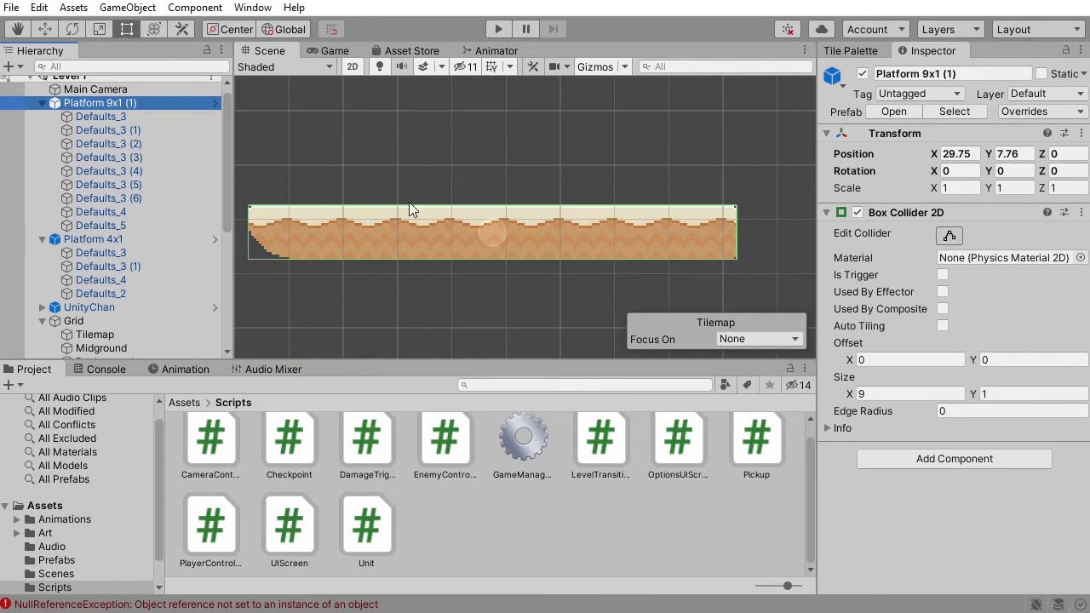
middle_click_drag(414, 214, 434, 198)
left_click(98, 117)
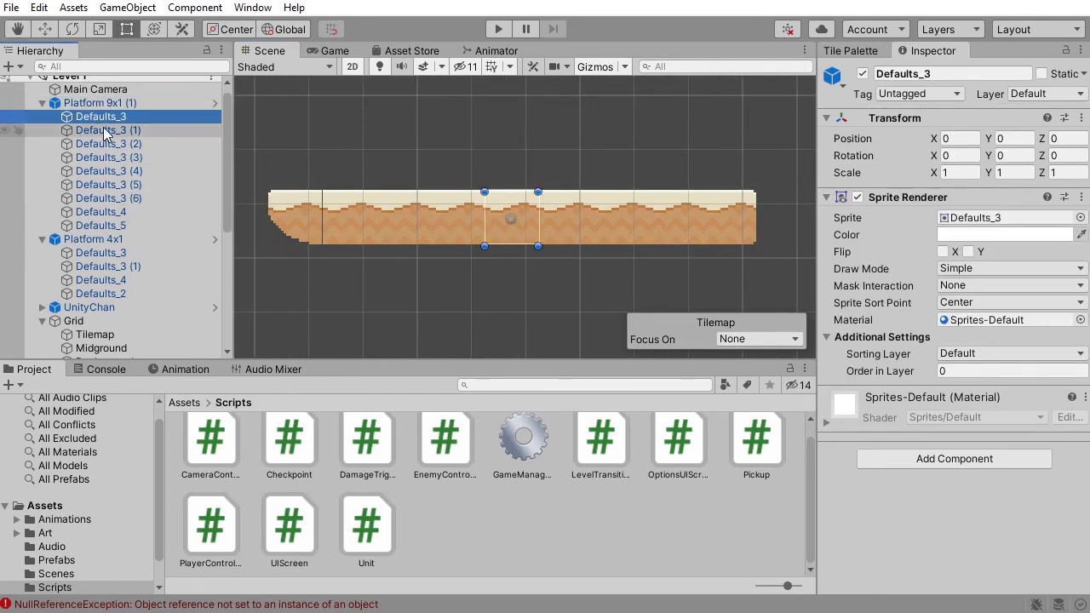
left_click(103, 127)
left_click(99, 117)
left_click(98, 103)
left_click(98, 117)
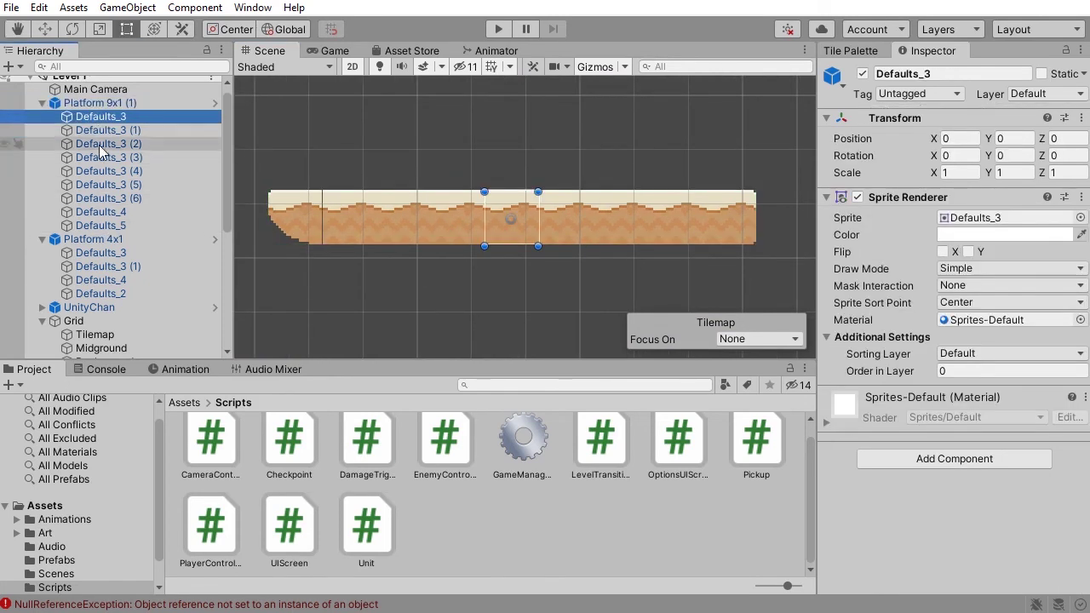
left_click(99, 144)
left_click(102, 184)
left_click(106, 226)
left_click(109, 212)
left_click(113, 184)
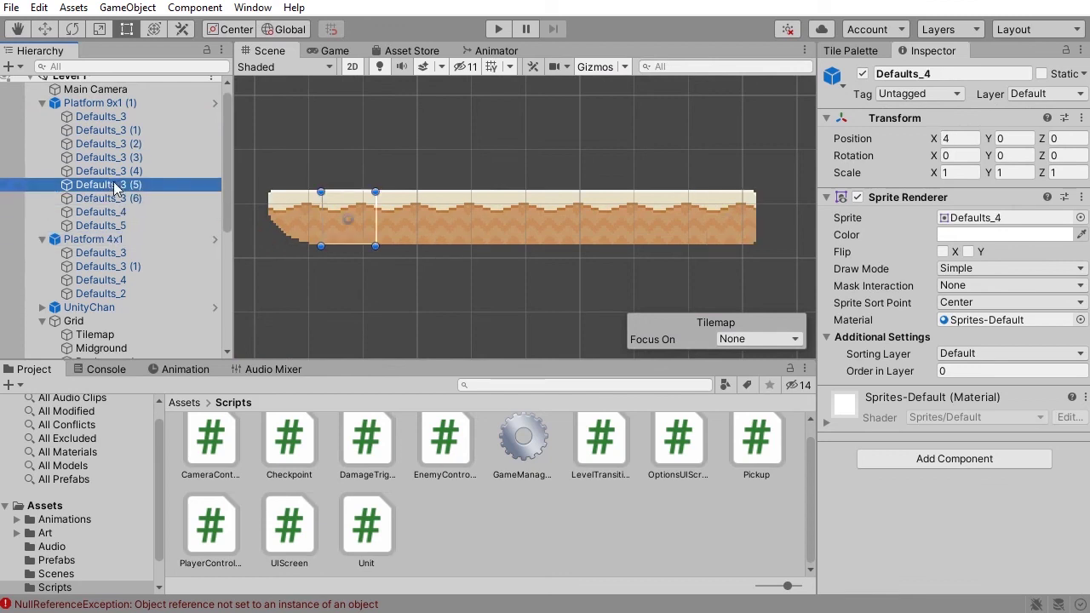
left_click(99, 105)
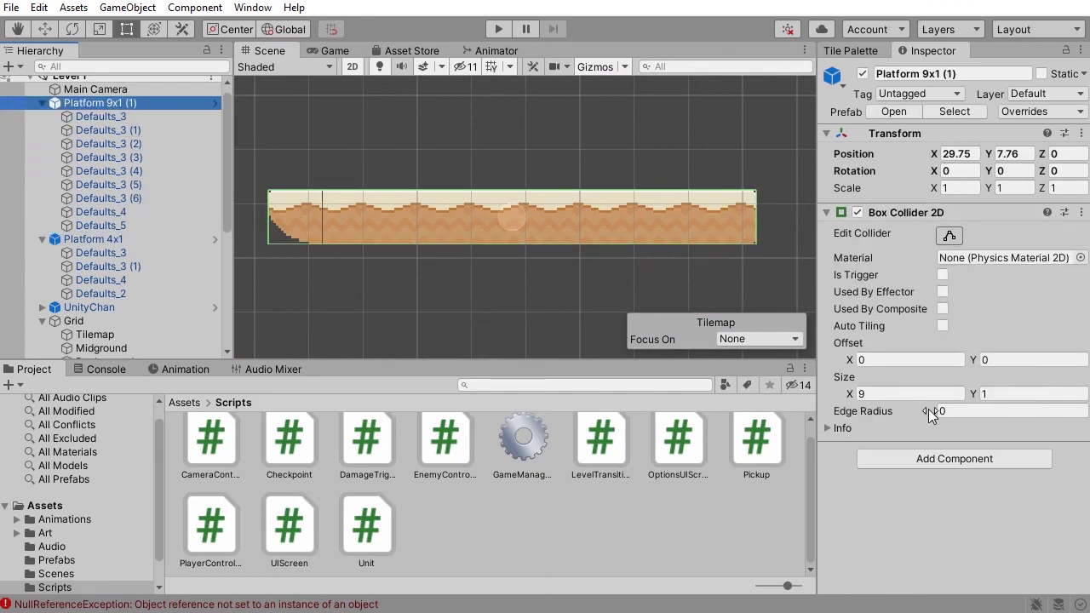